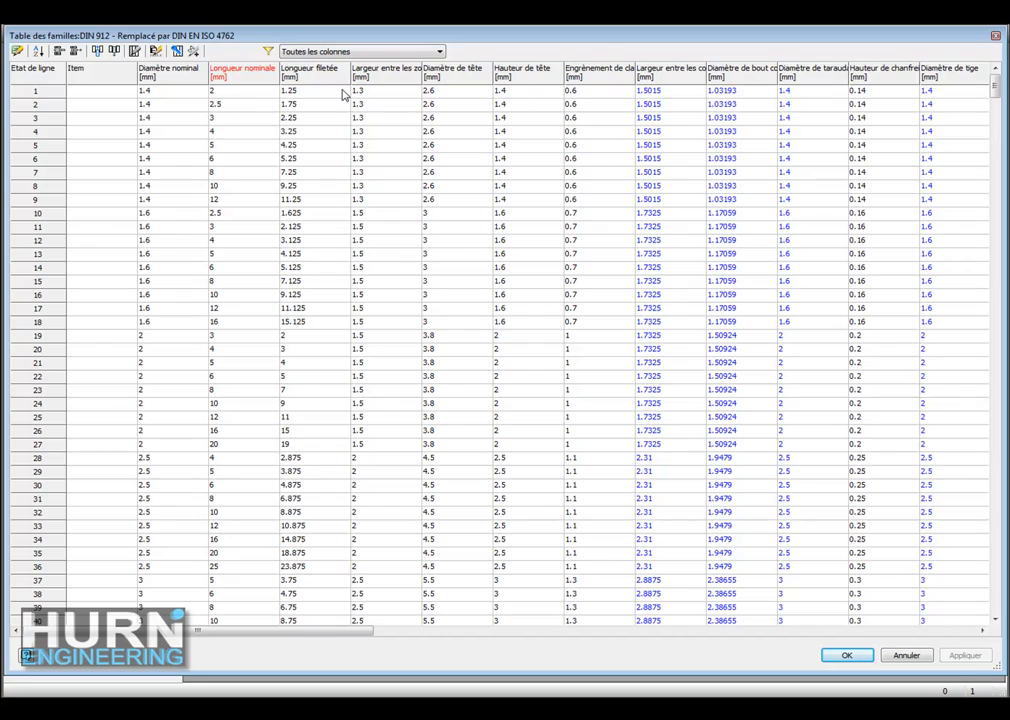
- Add a String column named Fournisseur to the DIN 912 family table, with Fournisseur as its caption
left_click(97, 51)
left_click(255, 150)
type("Fournisseur")
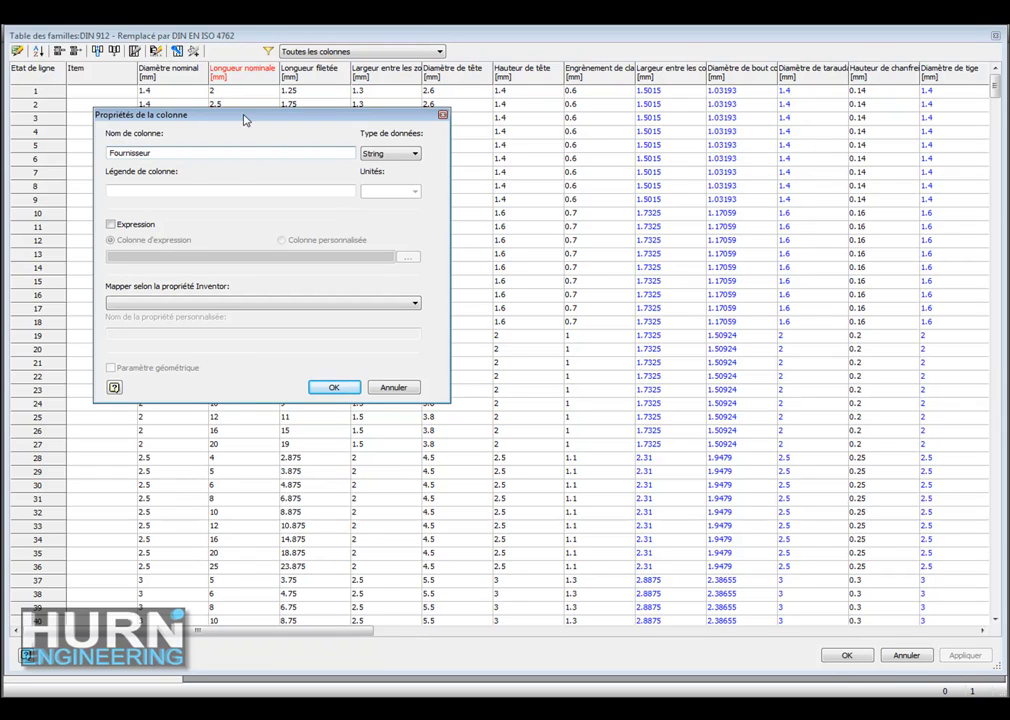
left_click(190, 190)
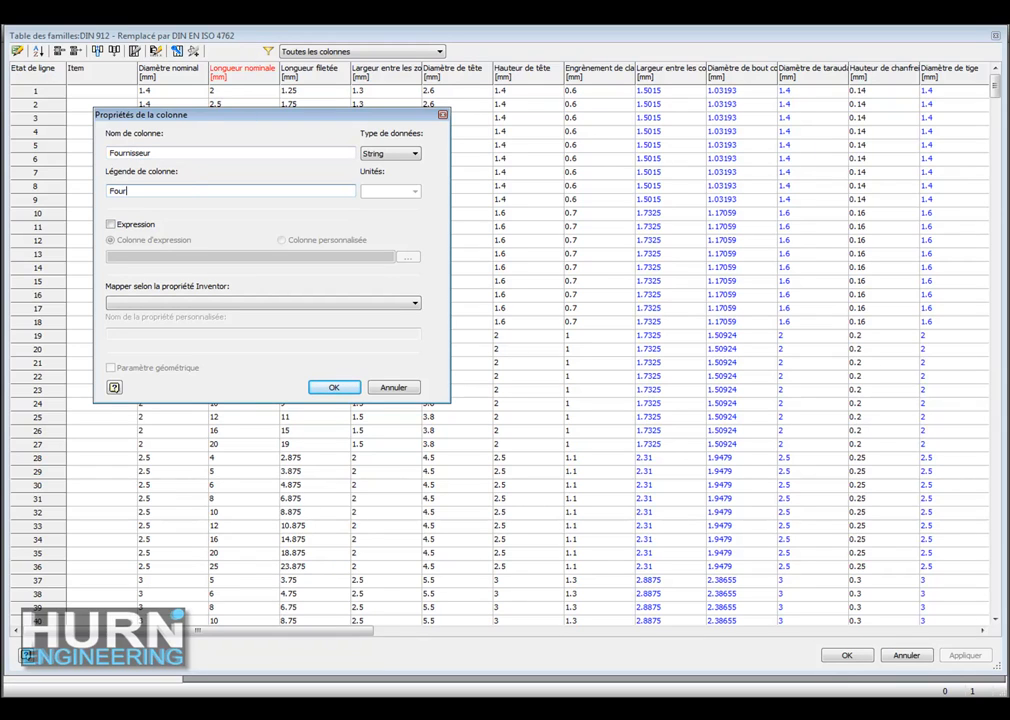
- Give the new column the expression "--" and map it to a custom Inventor property named Fournisseur
left_click(137, 226)
left_click(286, 240)
left_click(183, 241)
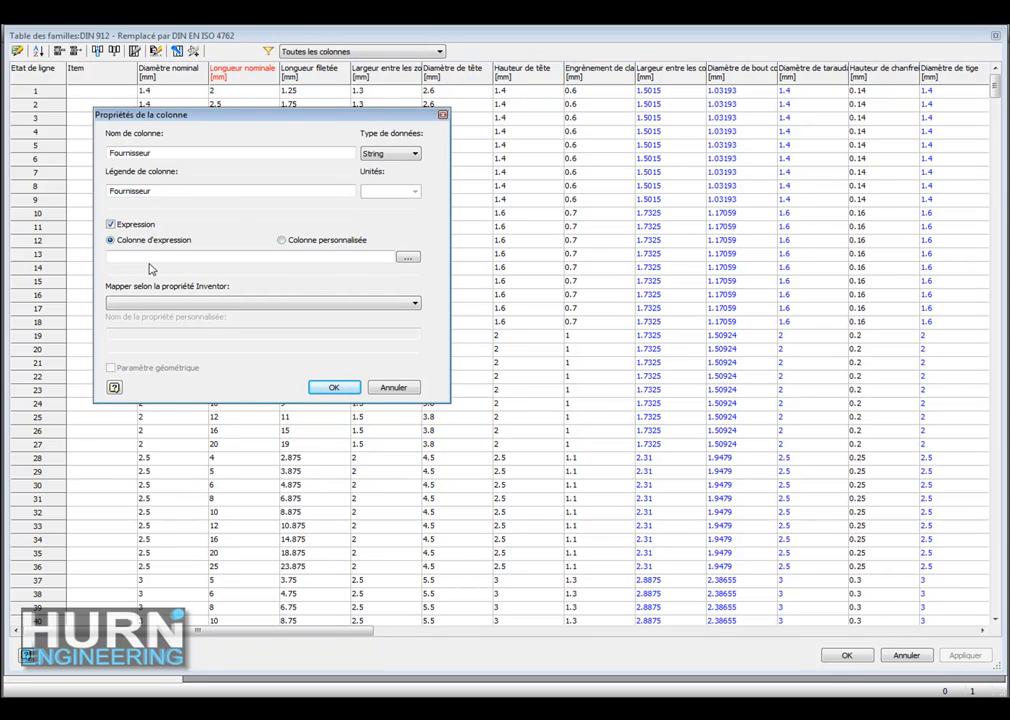
left_click(214, 302)
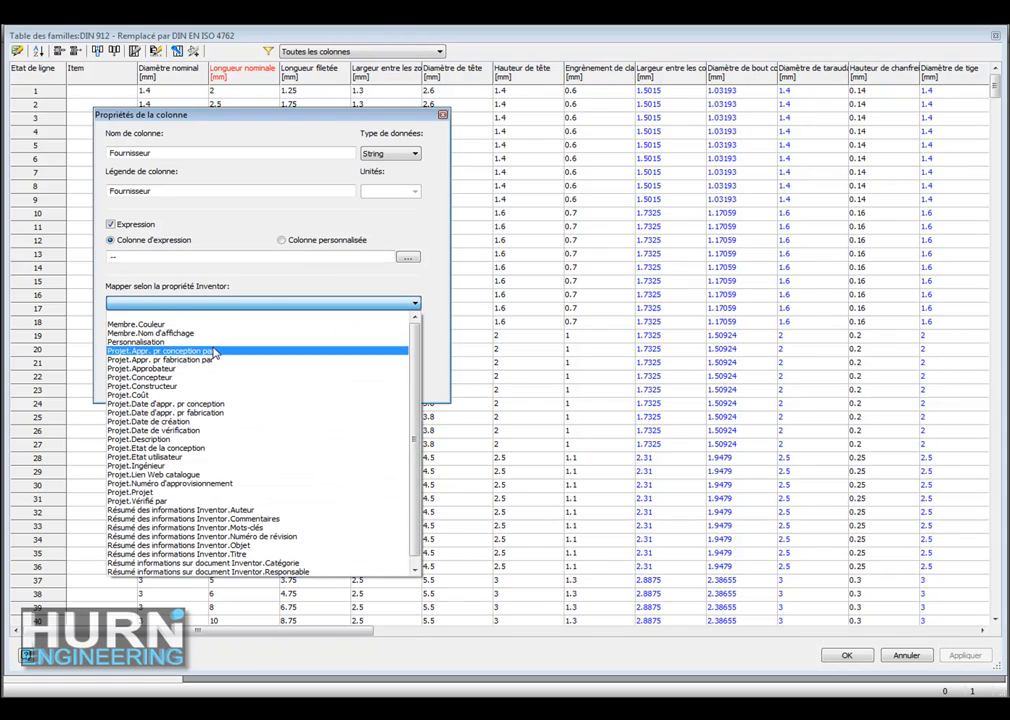
left_click(213, 343)
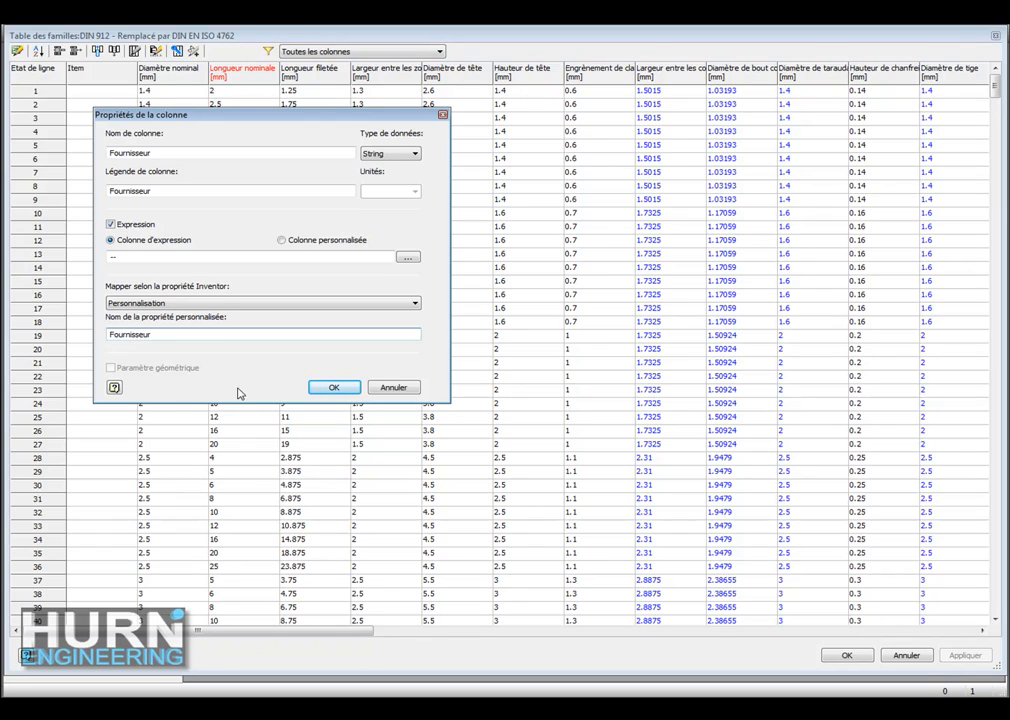
left_click(343, 389)
- Make Fournisseur an identifier column and order it last, after Thread description and Nominal Length
left_click_drag(296, 638, 800, 634)
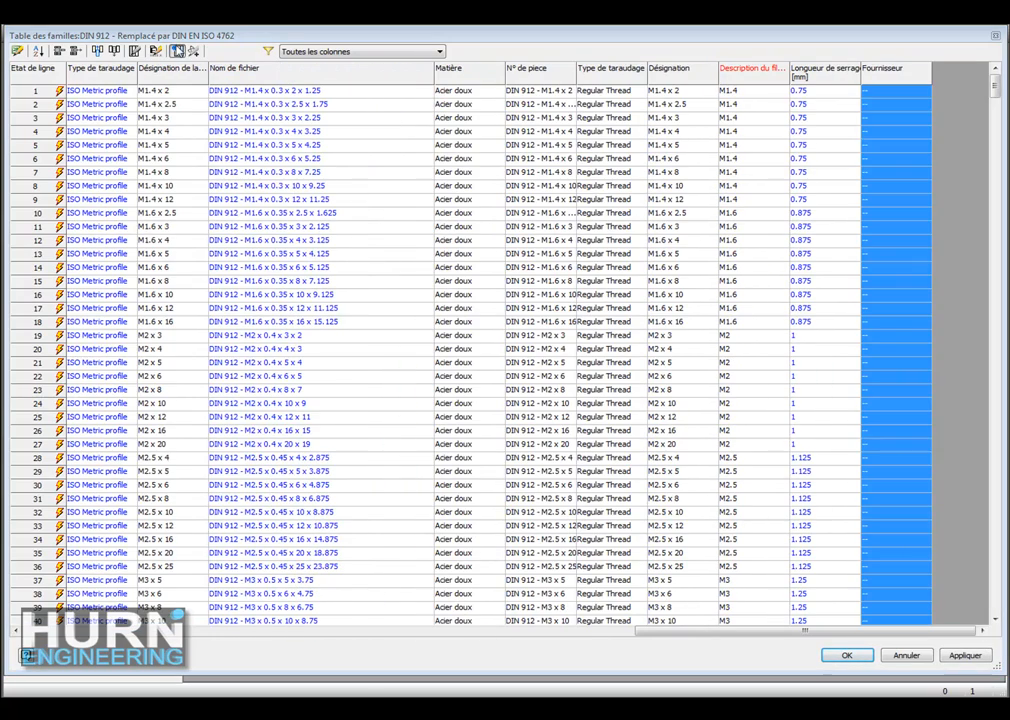
left_click(177, 50)
left_click(358, 339)
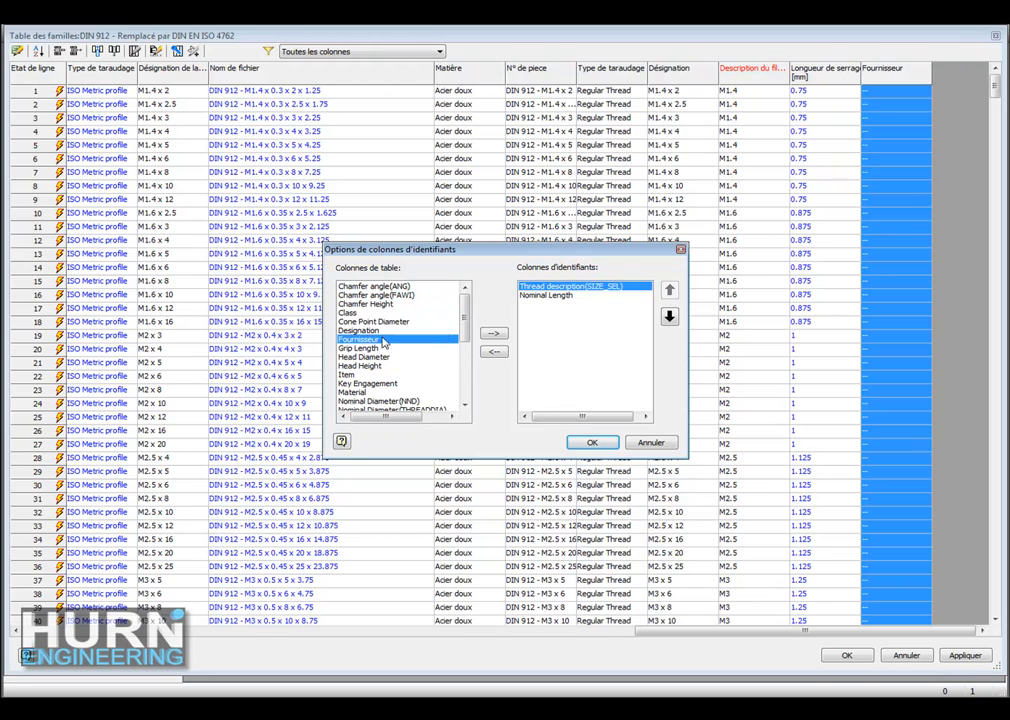
left_click(493, 333)
left_click(669, 316)
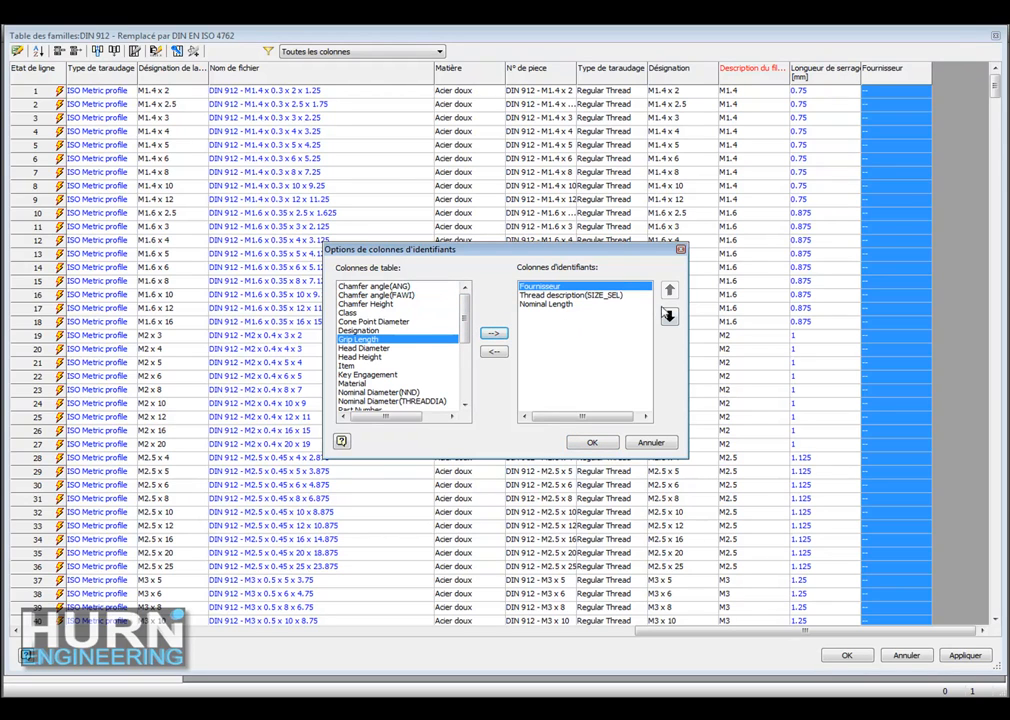
left_click(669, 316)
left_click(593, 443)
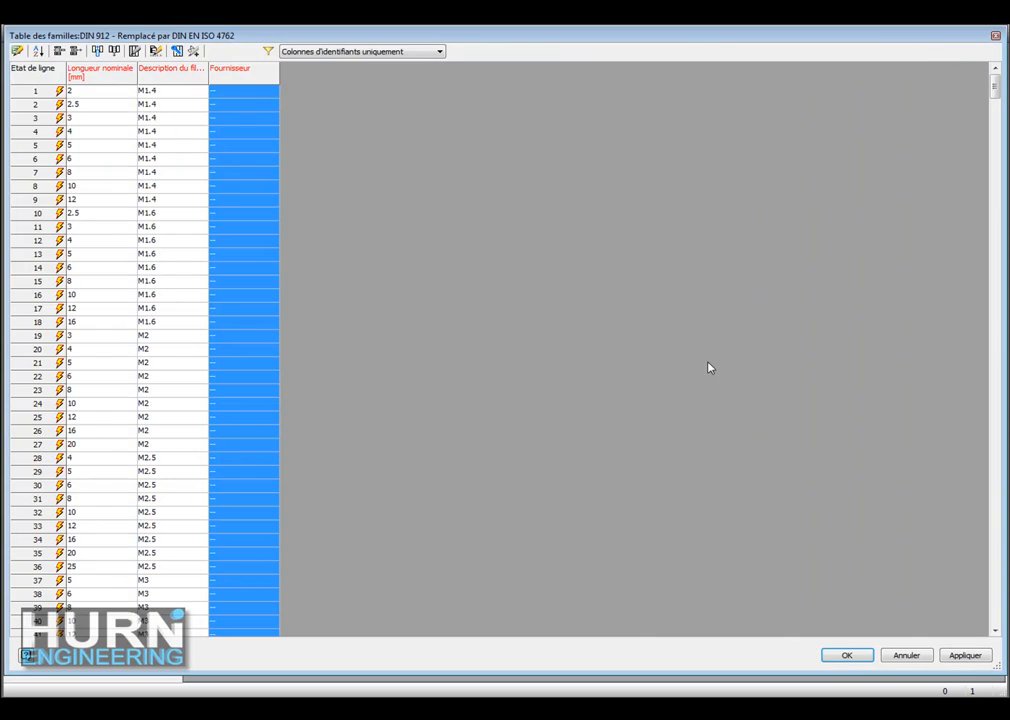
- Show all table columns, copy the M8 screw rows 81 to 92 and insert the copied rows below row 93
left_click(332, 53)
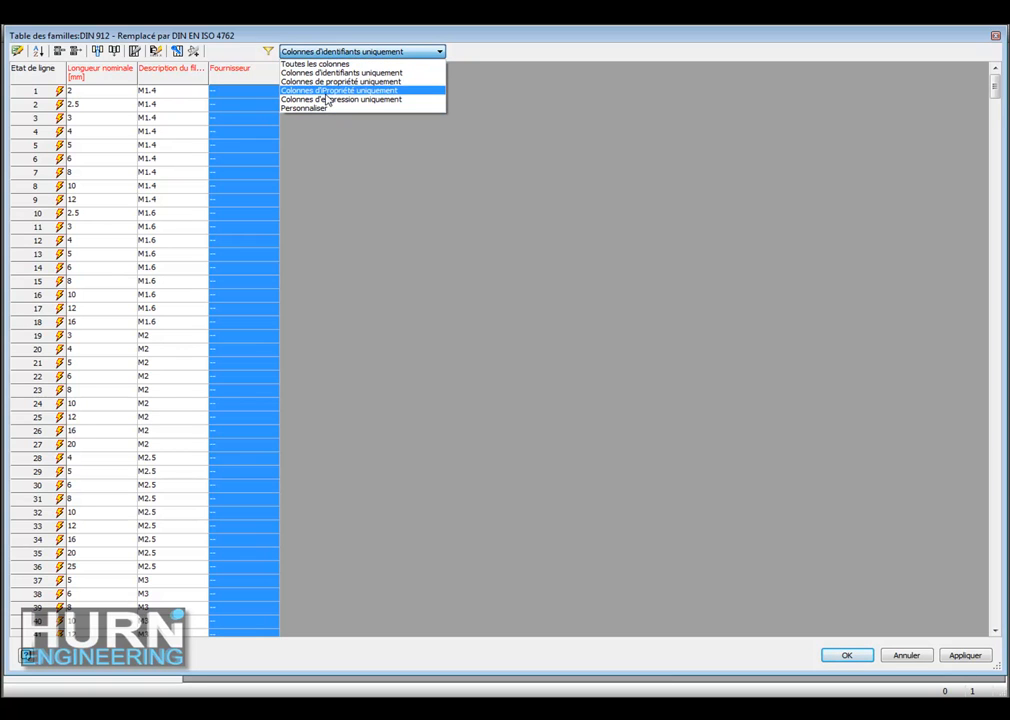
left_click(318, 64)
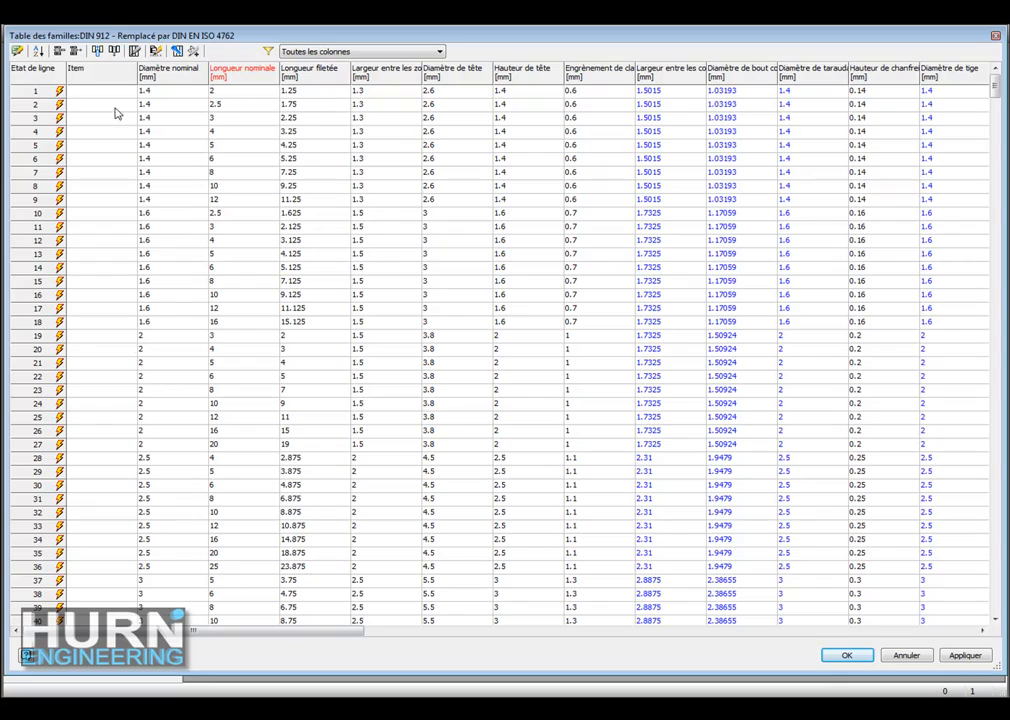
left_click_drag(997, 89, 997, 125)
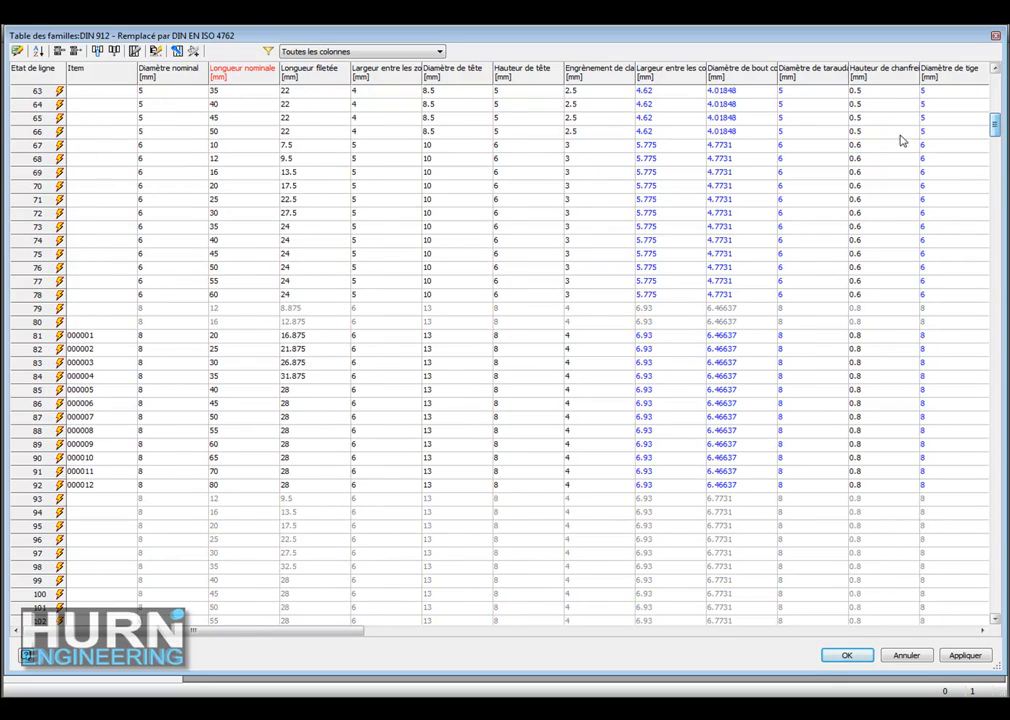
left_click(37, 337)
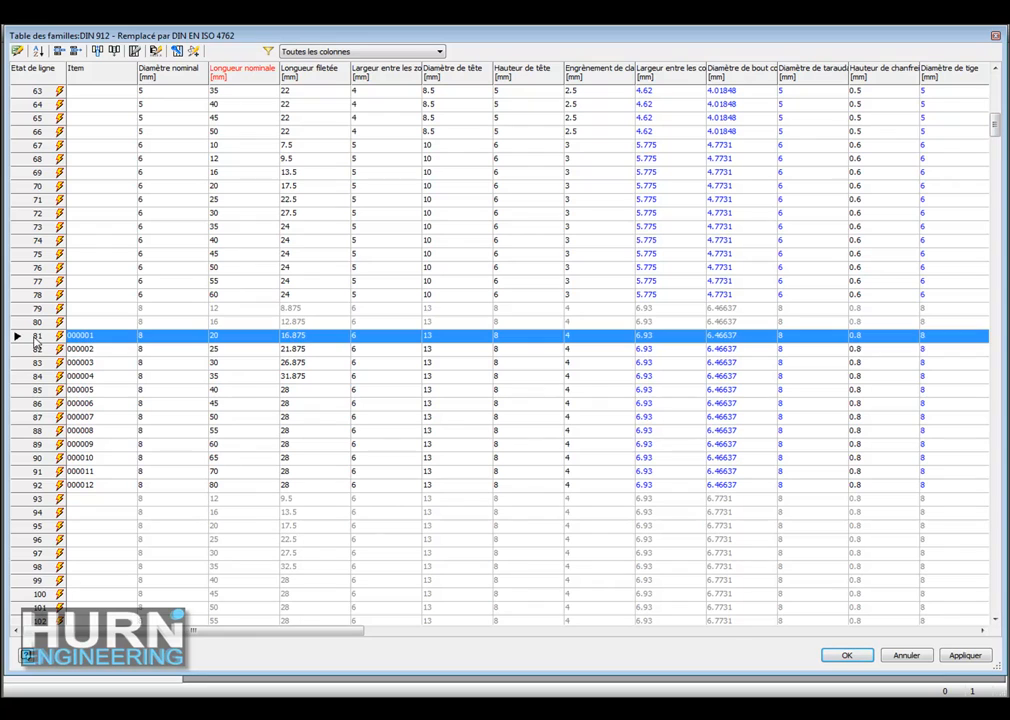
left_click(36, 487, "shift")
right_click(37, 486)
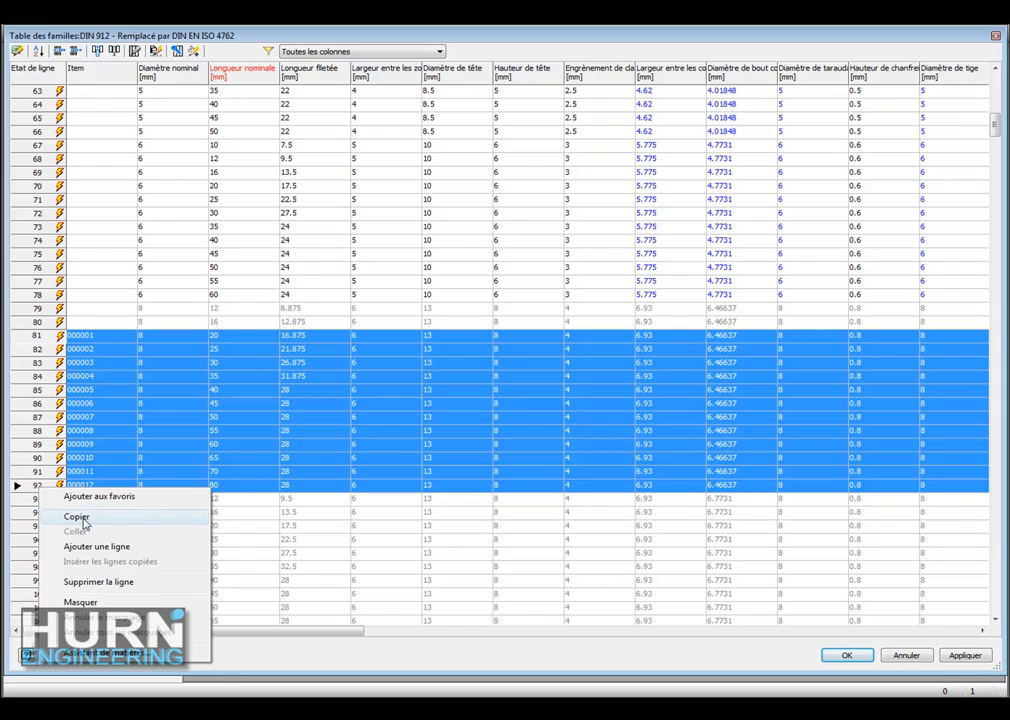
left_click(76, 516)
right_click(52, 503)
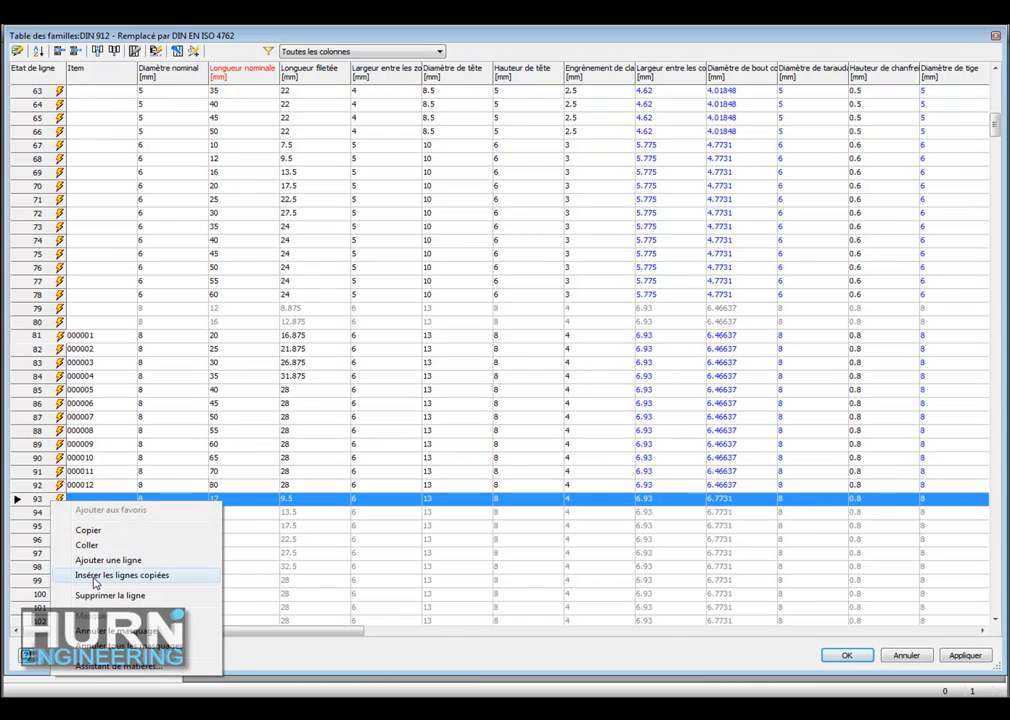
left_click(110, 575)
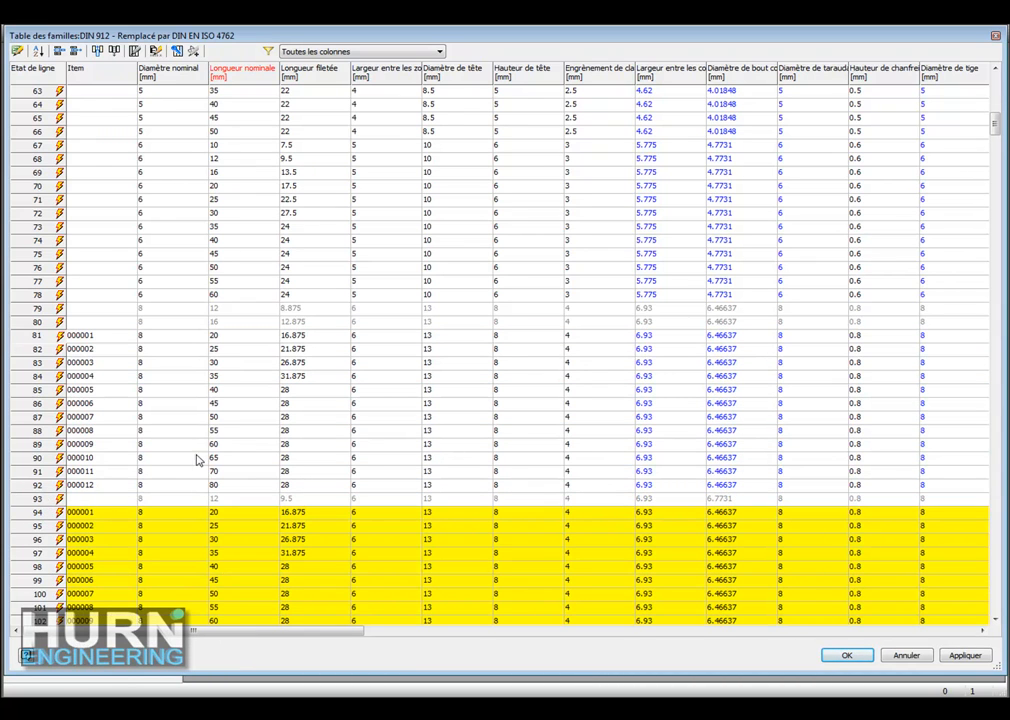
- Renumber the Item values of the copied rows 94 to 105 as 100001 through 100012
scroll(192, 458, "down", 4)
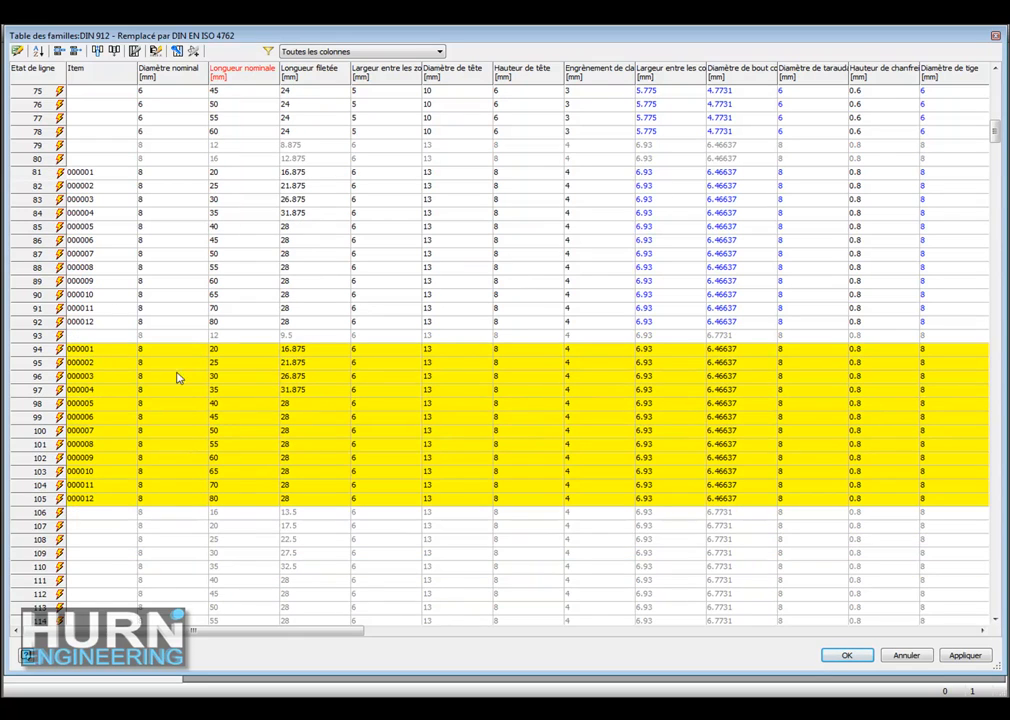
left_click(80, 350)
left_click(80, 350)
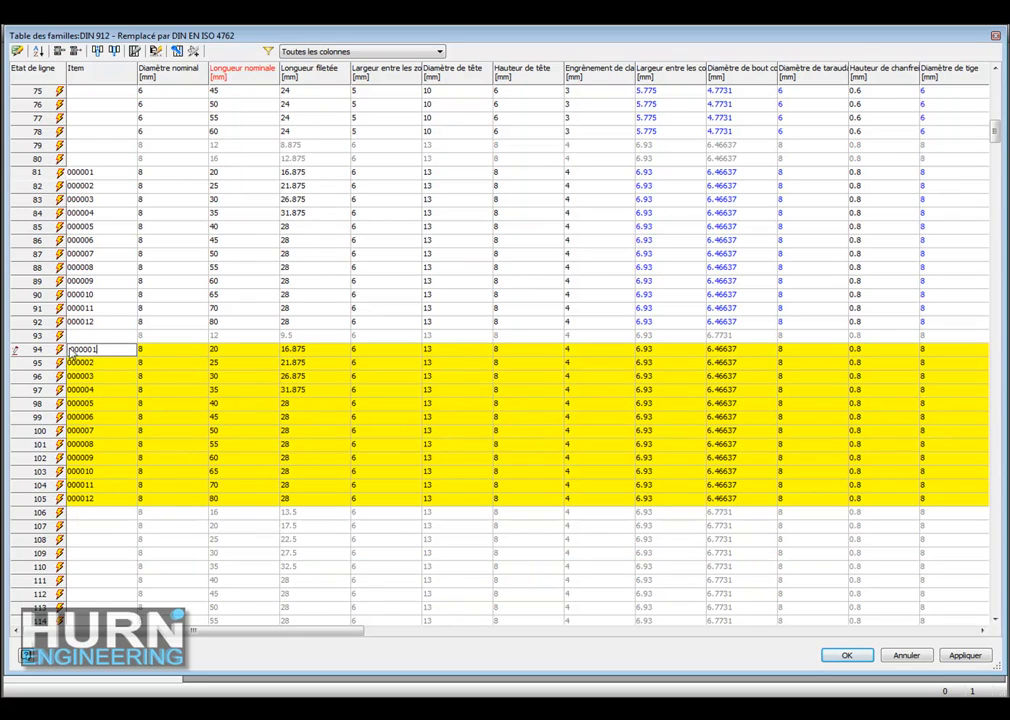
left_click_drag(72, 366, 79, 366)
type("1")
key("Return")
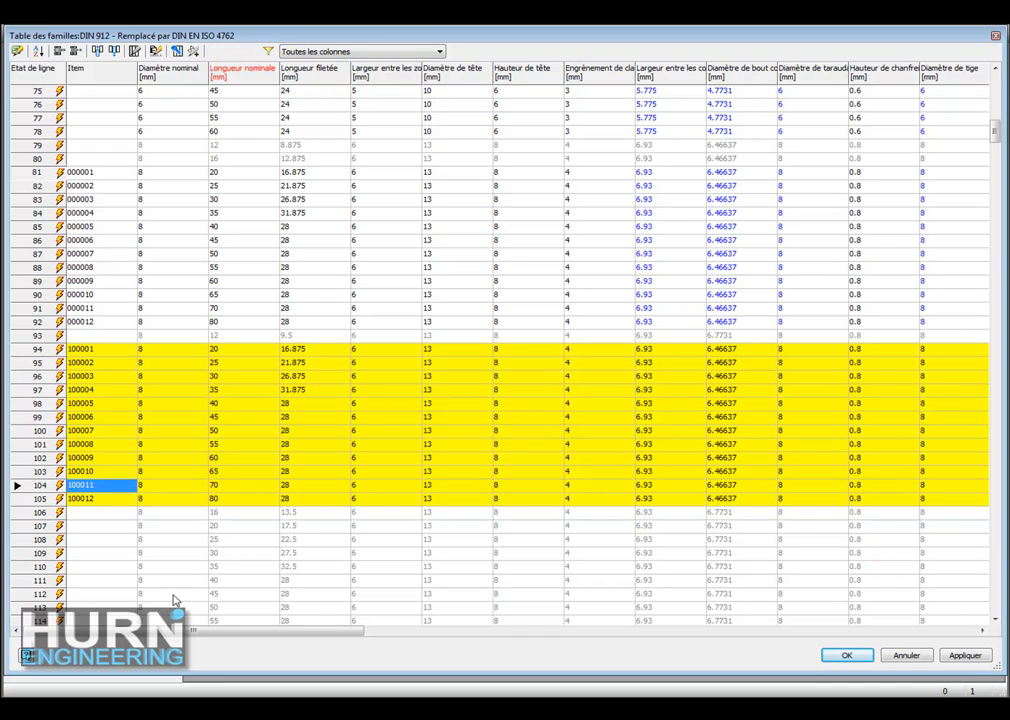
- Append "Bossard" to the file names of the copied M8 rows 94 to 105
left_click_drag(190, 632, 684, 630)
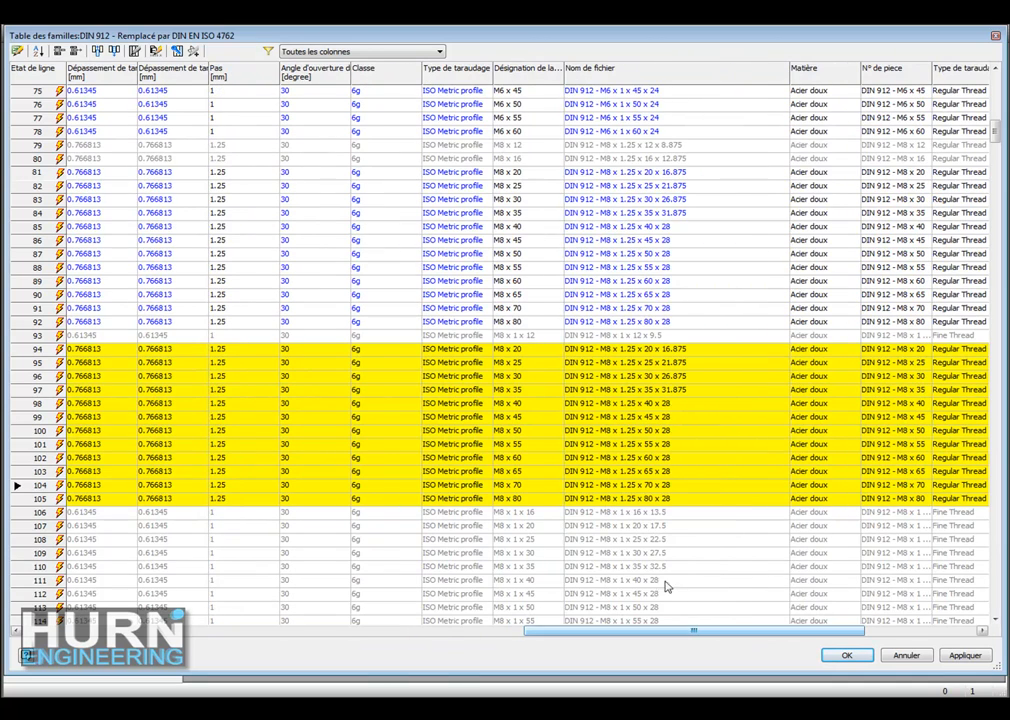
left_click(701, 352)
left_click(706, 354)
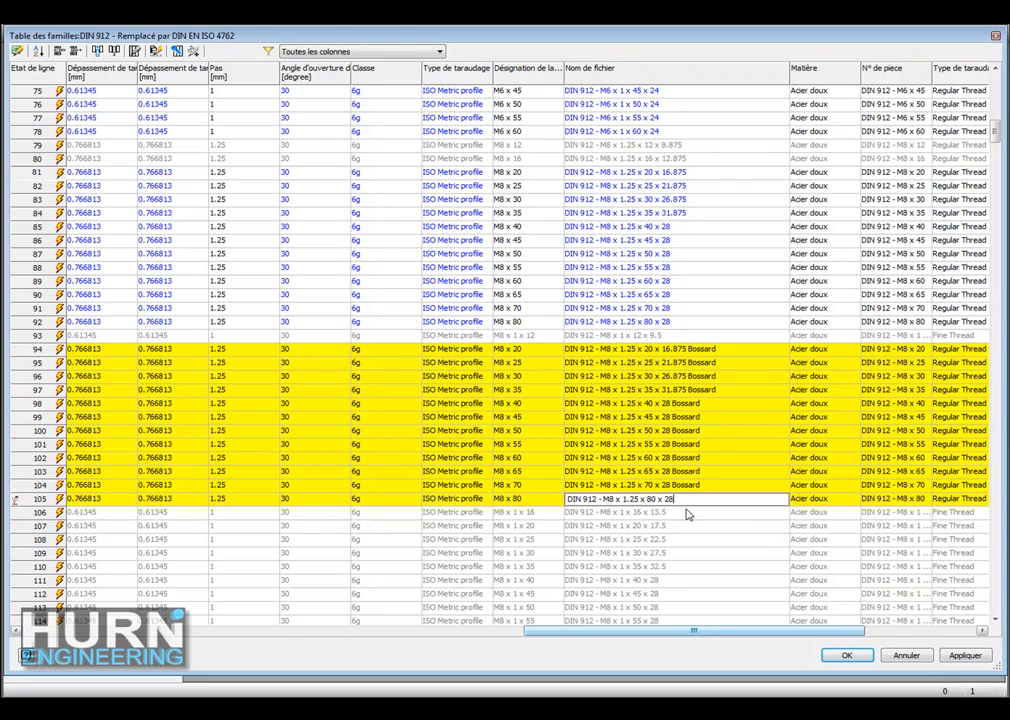
type("Bossard")
- Set Fournisseur to Bossard in rows 94 to 105, publish the family table and close the Content Center editor
left_click_drag(687, 634, 802, 645)
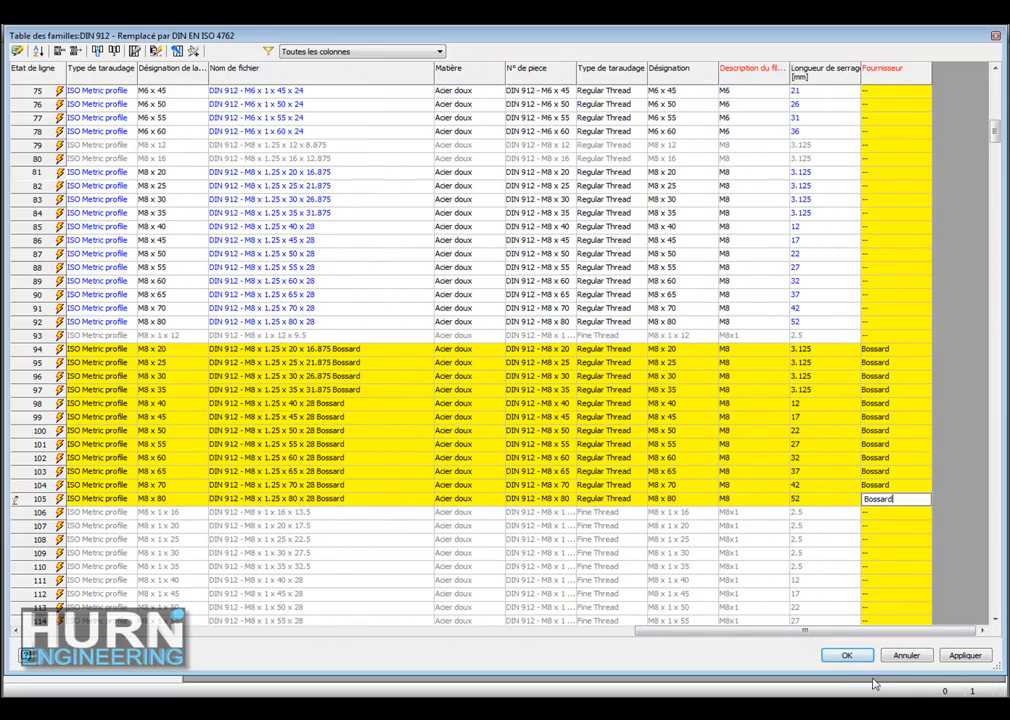
left_click(866, 553)
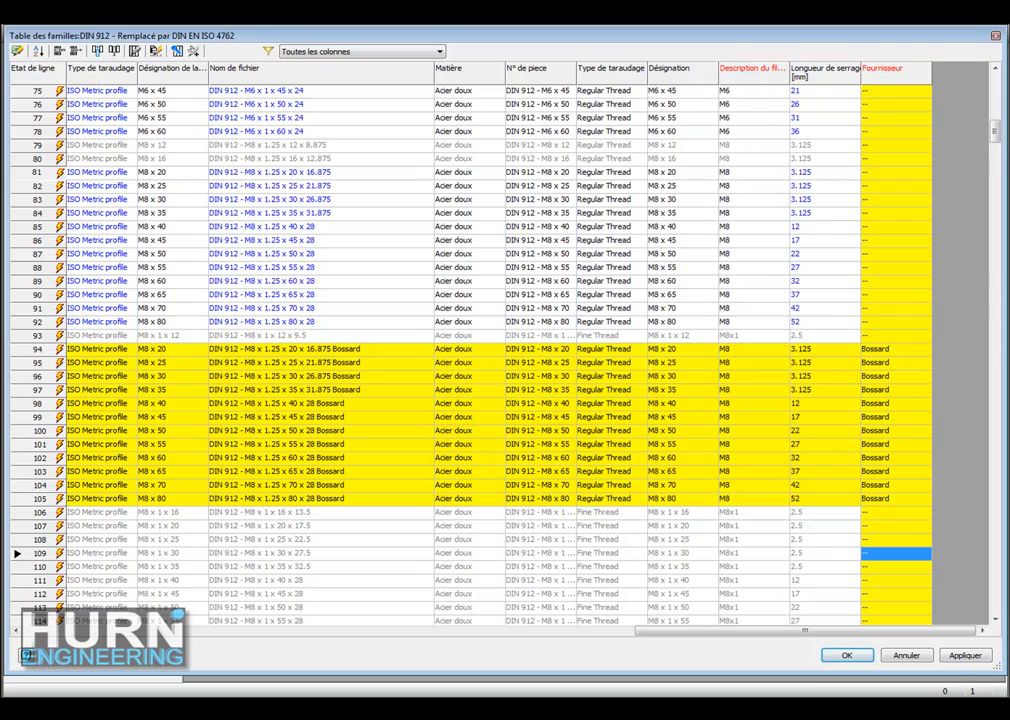
left_click(847, 656)
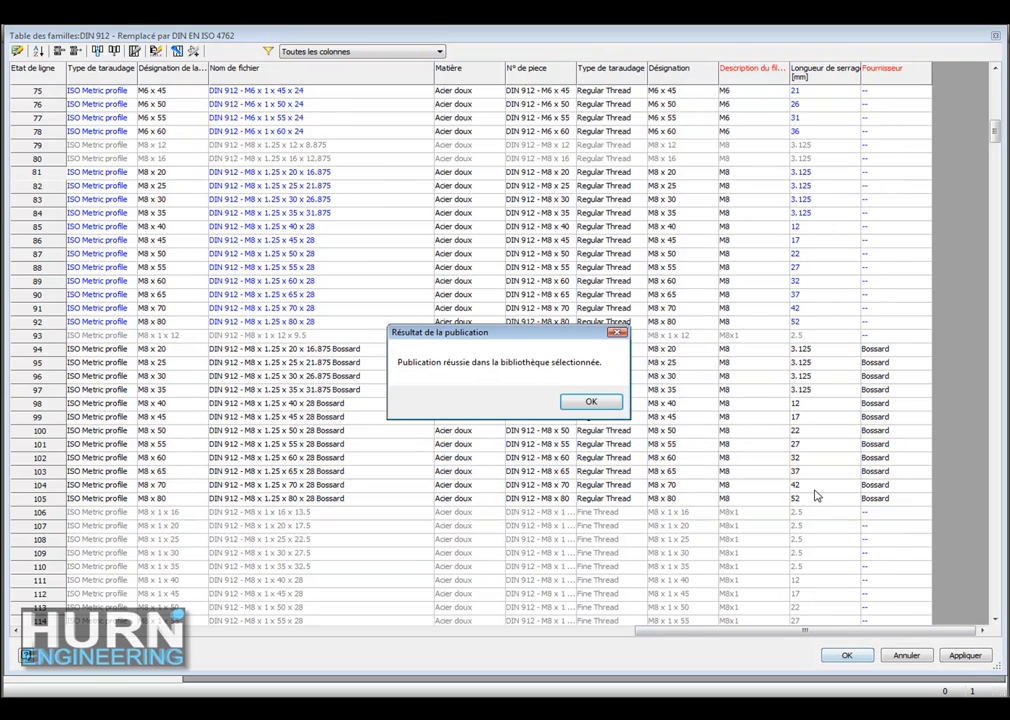
key("Return")
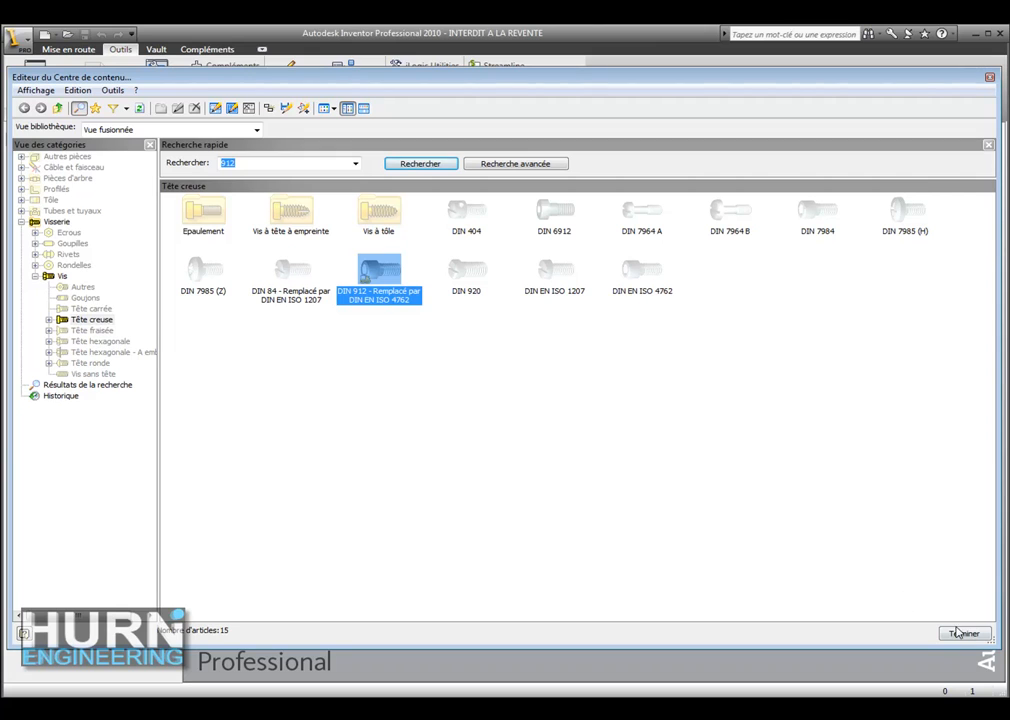
left_click(964, 634)
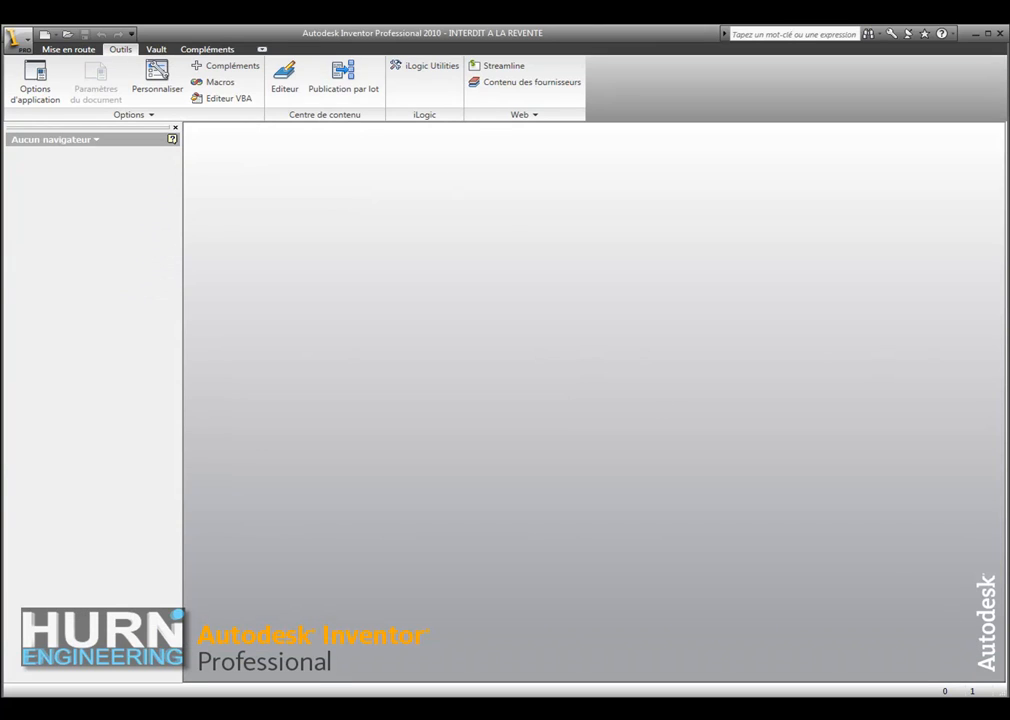
- Create a new assembly from Standard.iam and choose the DIN 912 socket head screw from the Content Center for placement
left_click(44, 33)
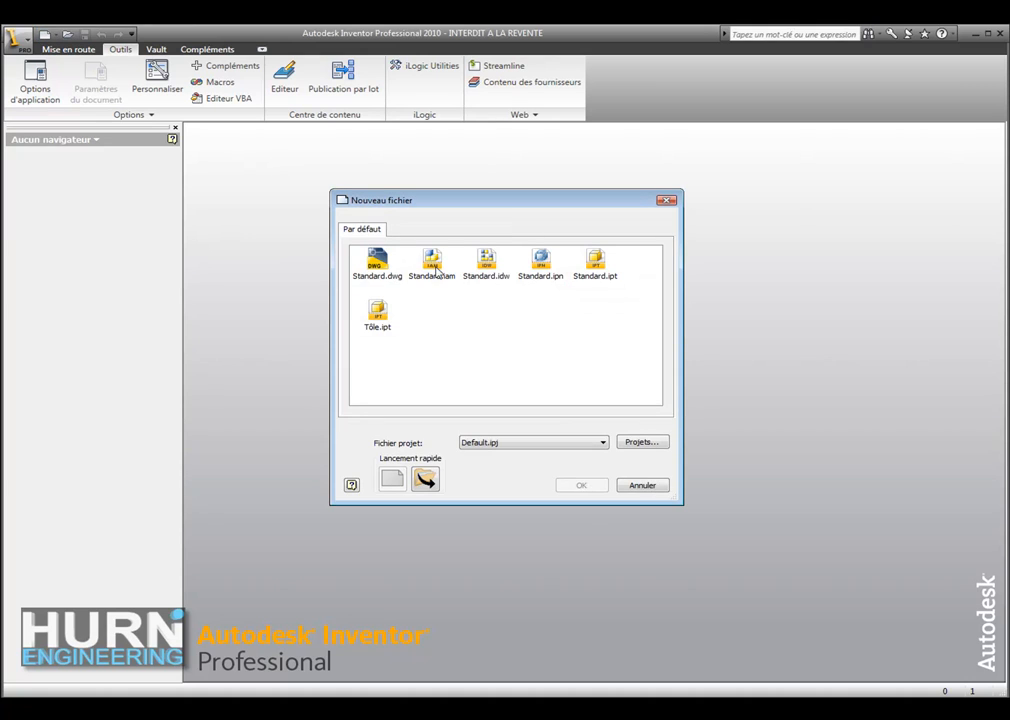
double_click(433, 262)
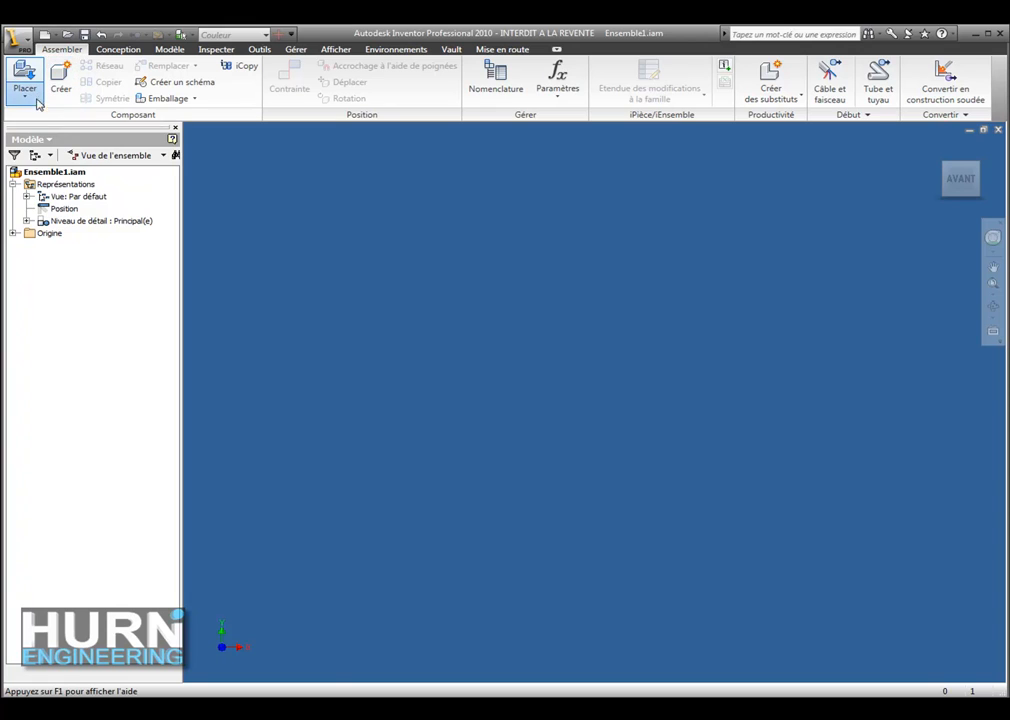
left_click(24, 88)
left_click(42, 150)
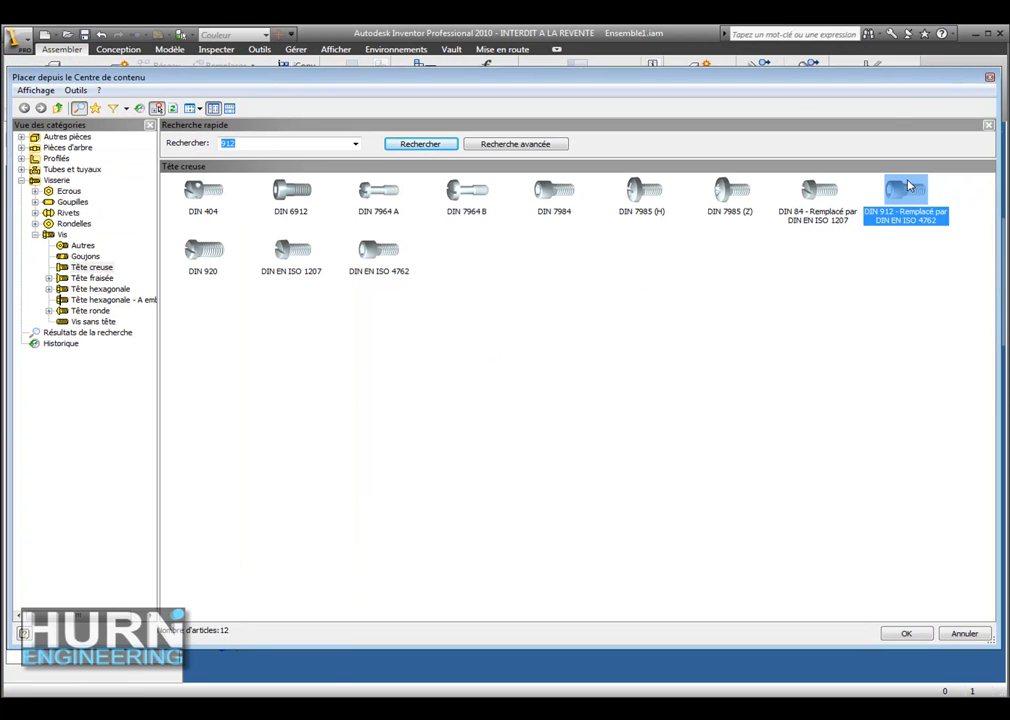
double_click(903, 190)
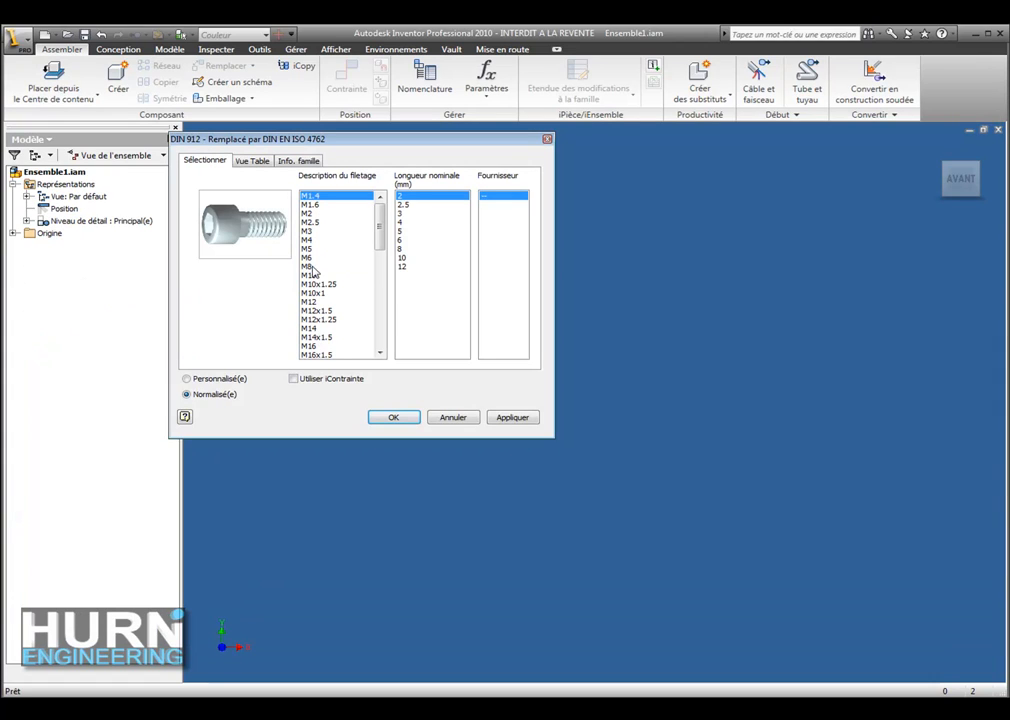
- Place one M8 DIN 912 screw with a 30 mm nominal length and supplier Bossard in the assembly
left_click(312, 266)
left_click(420, 213)
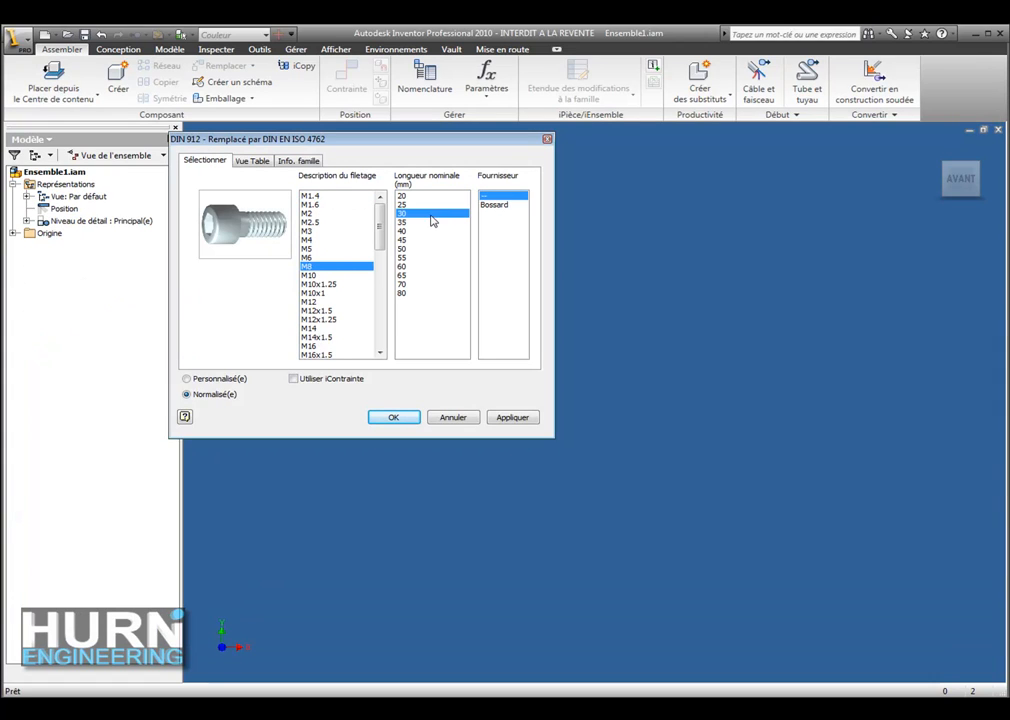
left_click(507, 205)
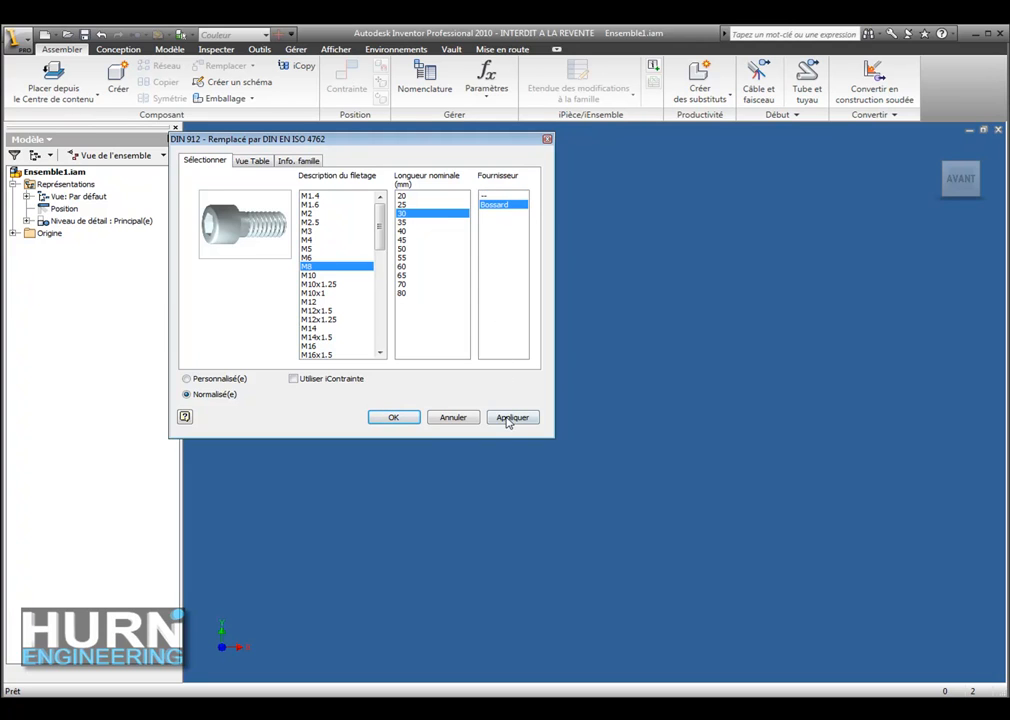
left_click(393, 419)
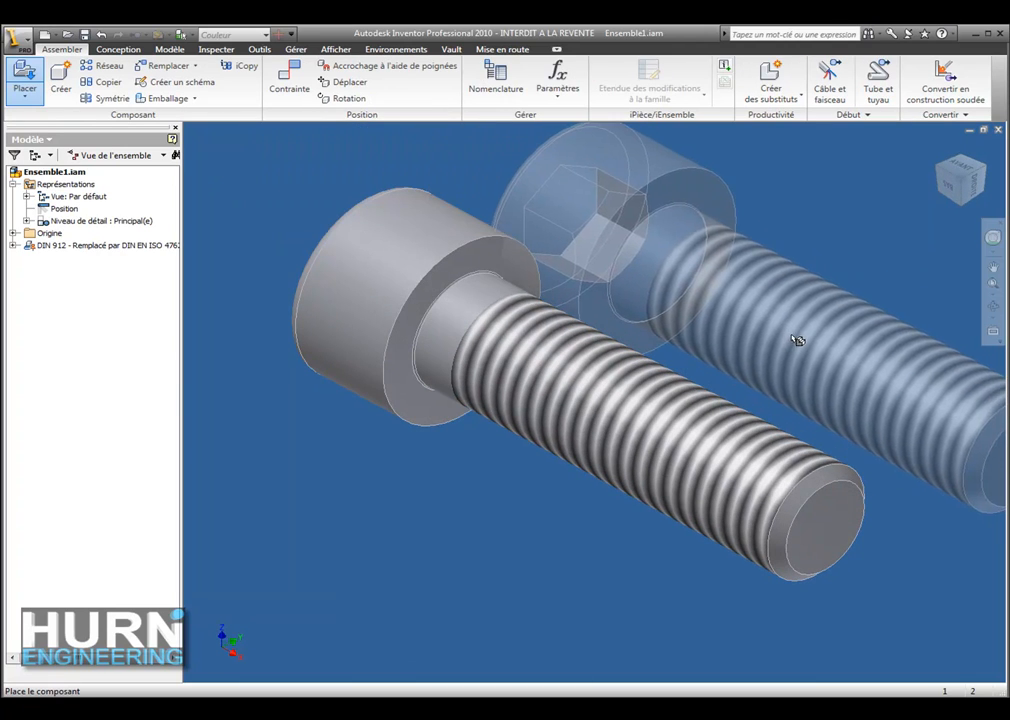
middle_click_drag(772, 338, 632, 345)
scroll(625, 345, "down", 5)
right_click(626, 344)
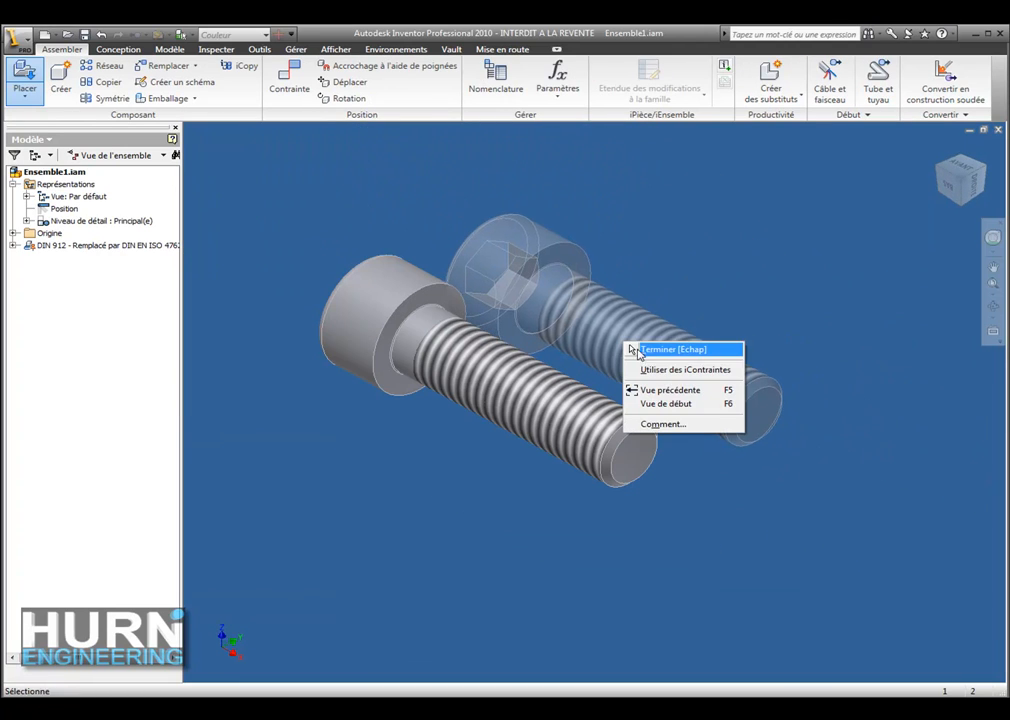
left_click(649, 352)
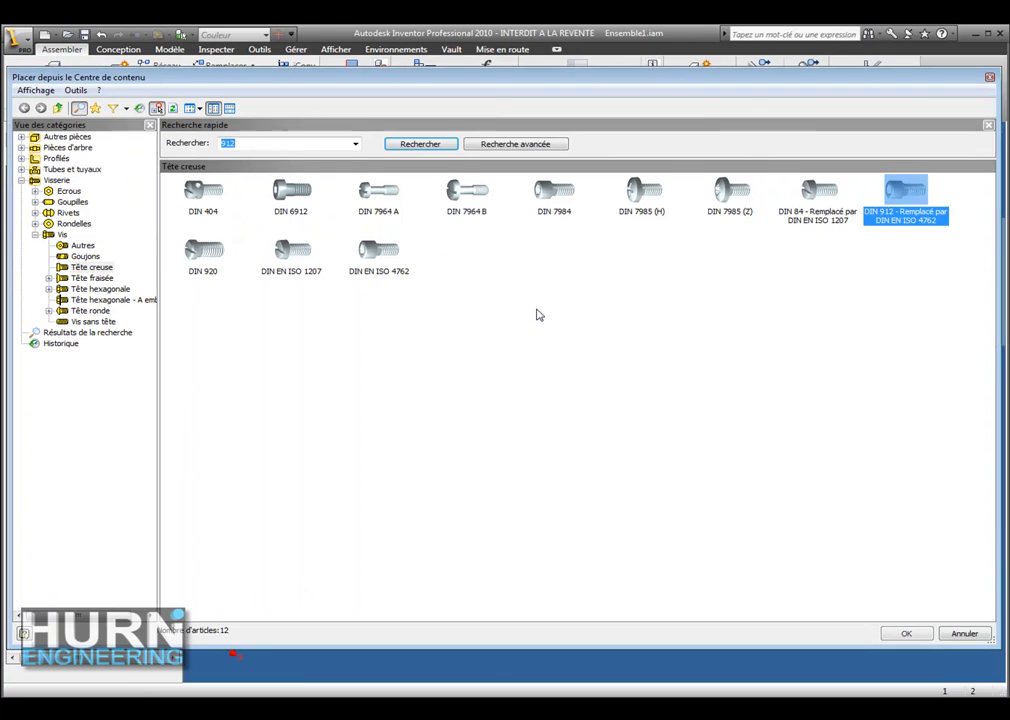
- Place one M8 DIN 912 screw with a 30 mm nominal length and supplier "--" beside the Bossard screw
left_click(906, 633)
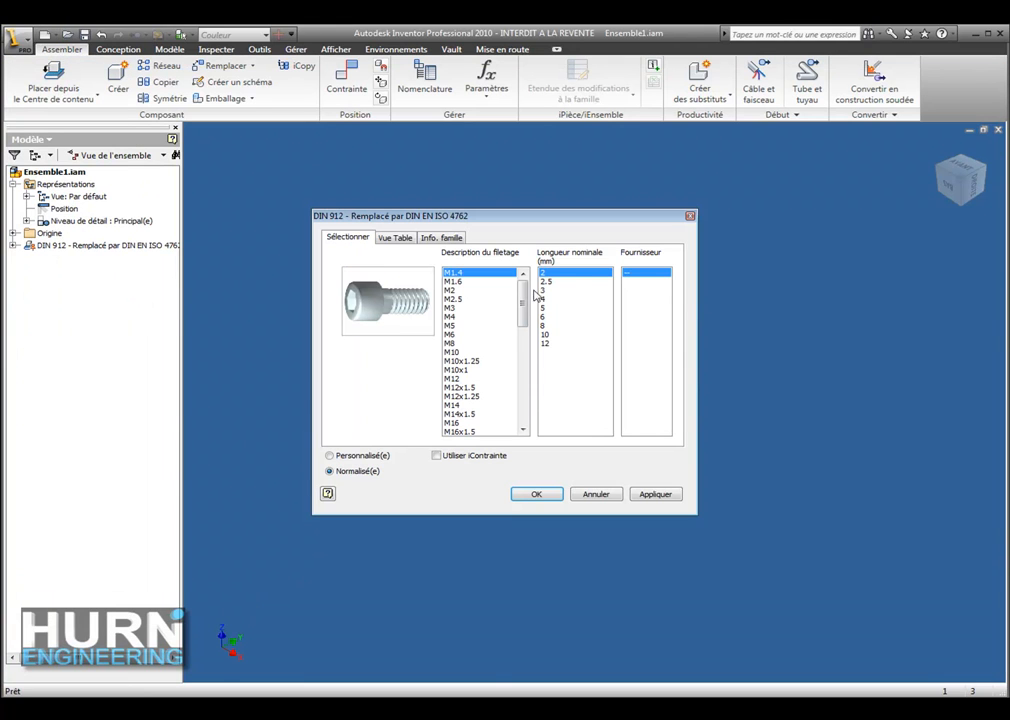
left_click(481, 344)
left_click(547, 290)
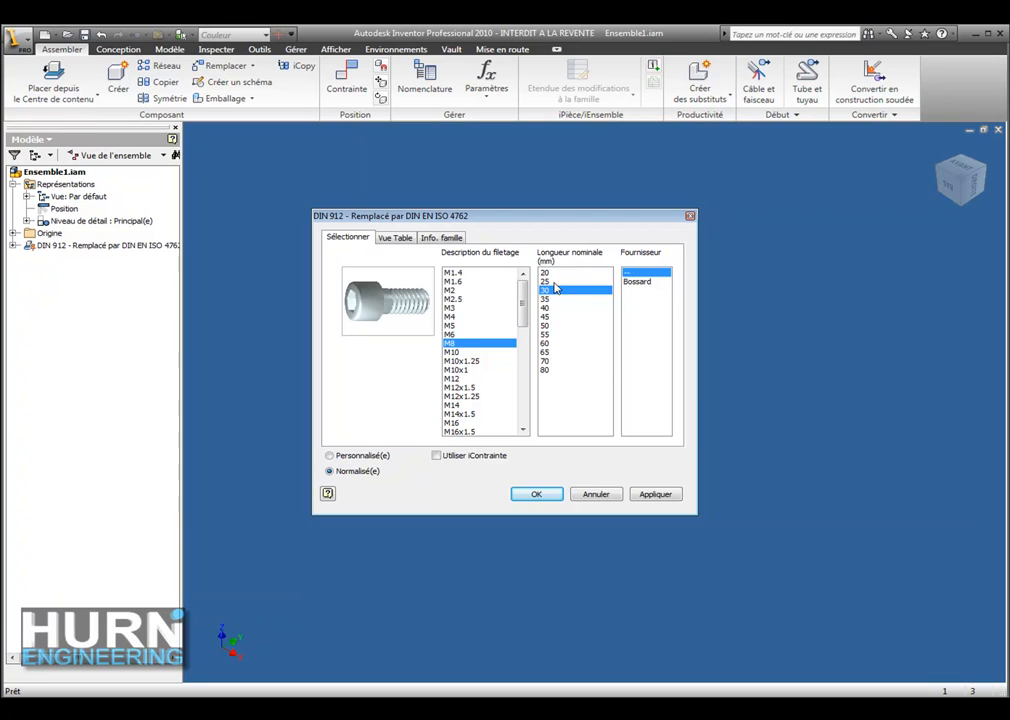
left_click(561, 494)
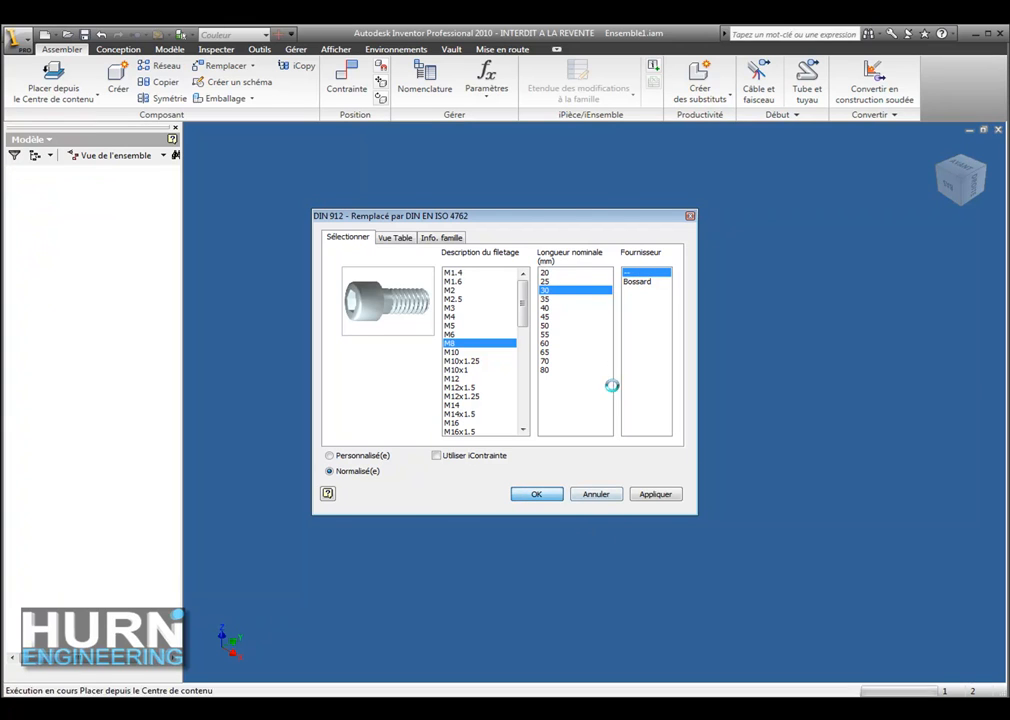
left_click(655, 315)
right_click(697, 252)
left_click(712, 256)
- Examine the general, project and custom iProperties of the newly placed screw without a supplier
right_click(541, 250)
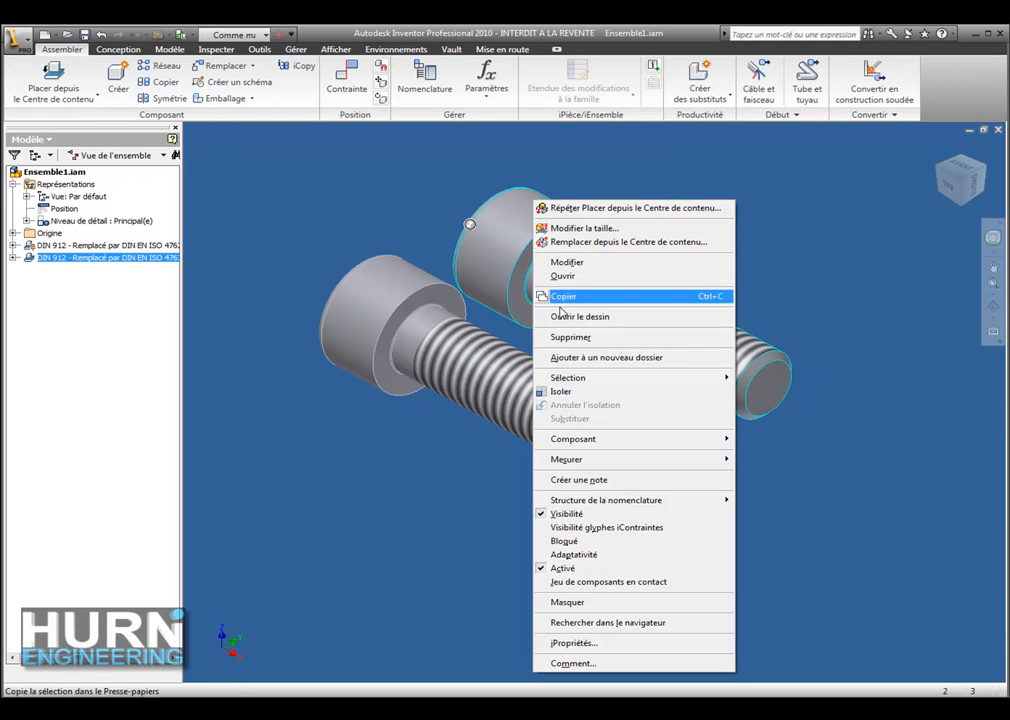
left_click(576, 646)
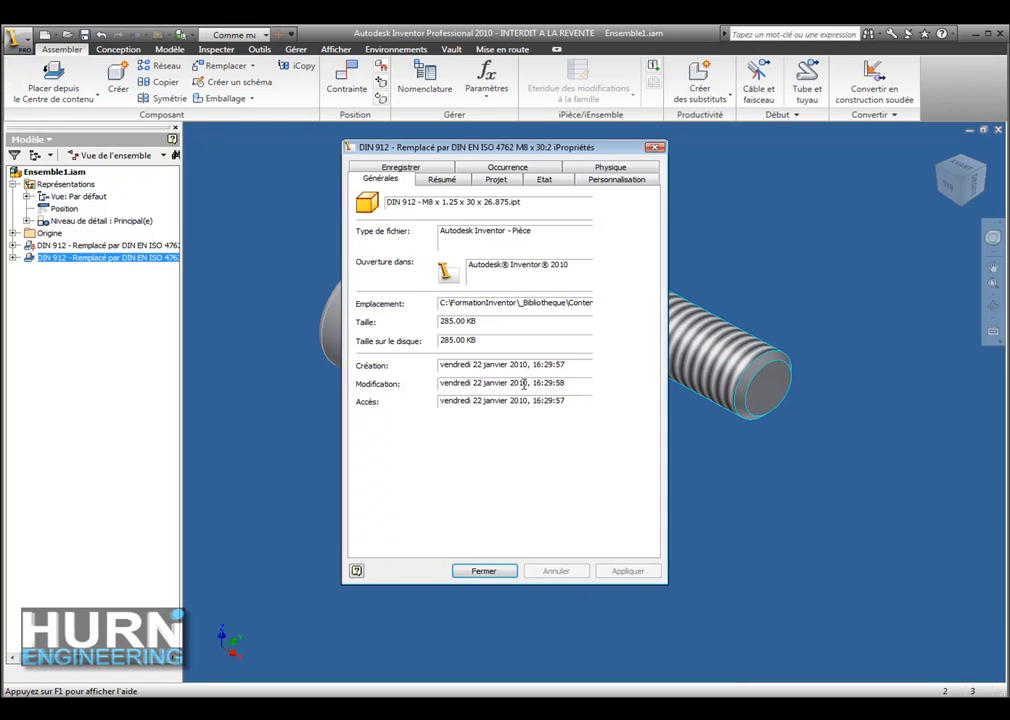
left_click(497, 180)
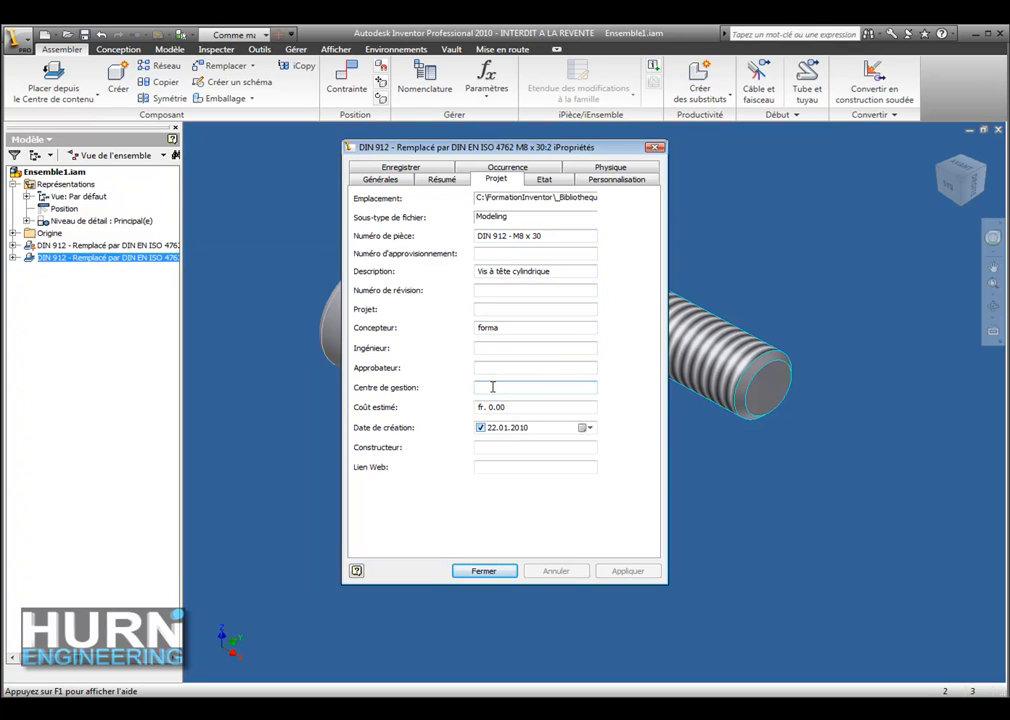
left_click(600, 182)
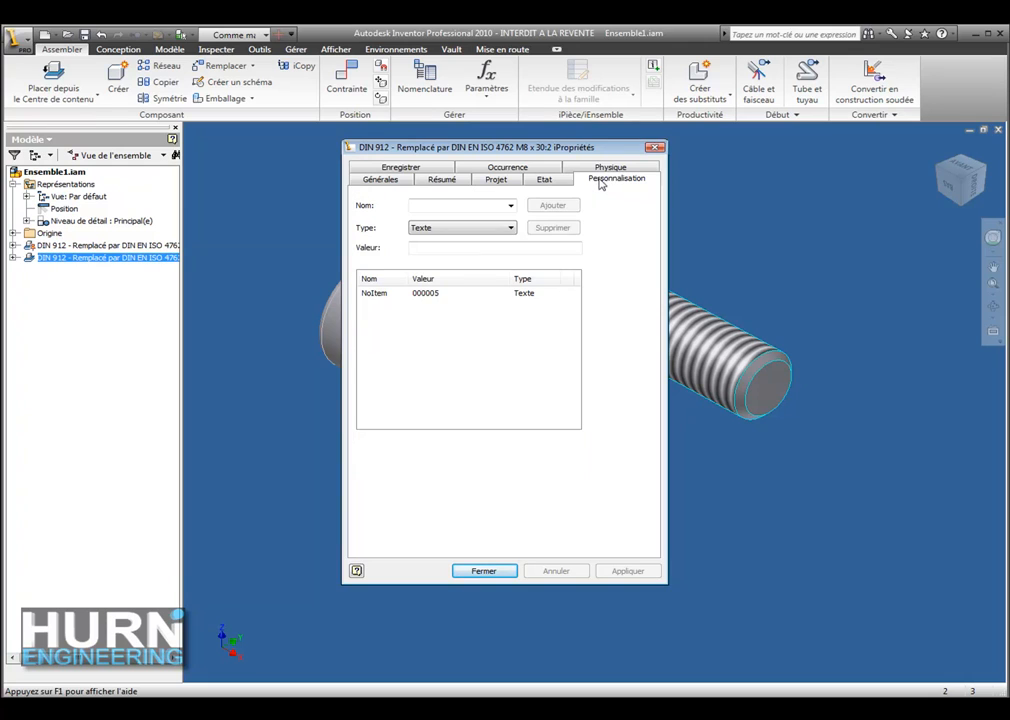
left_click(397, 294)
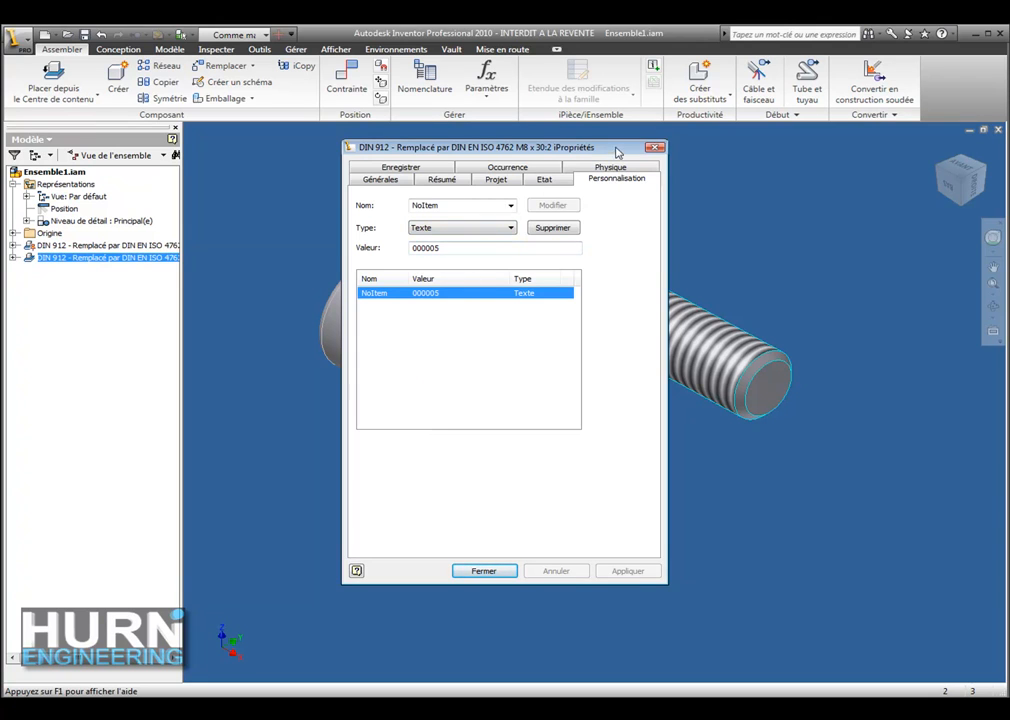
left_click(653, 148)
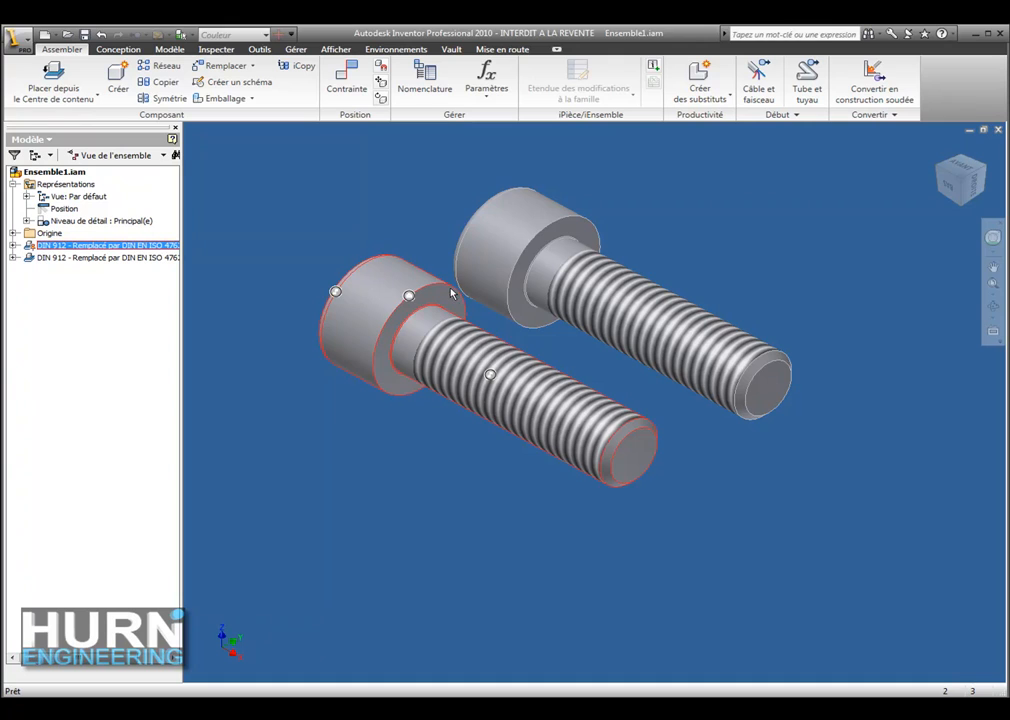
- Examine the general, project and custom iProperties of the Bossard screw for comparison
right_click(405, 282)
left_click(455, 695)
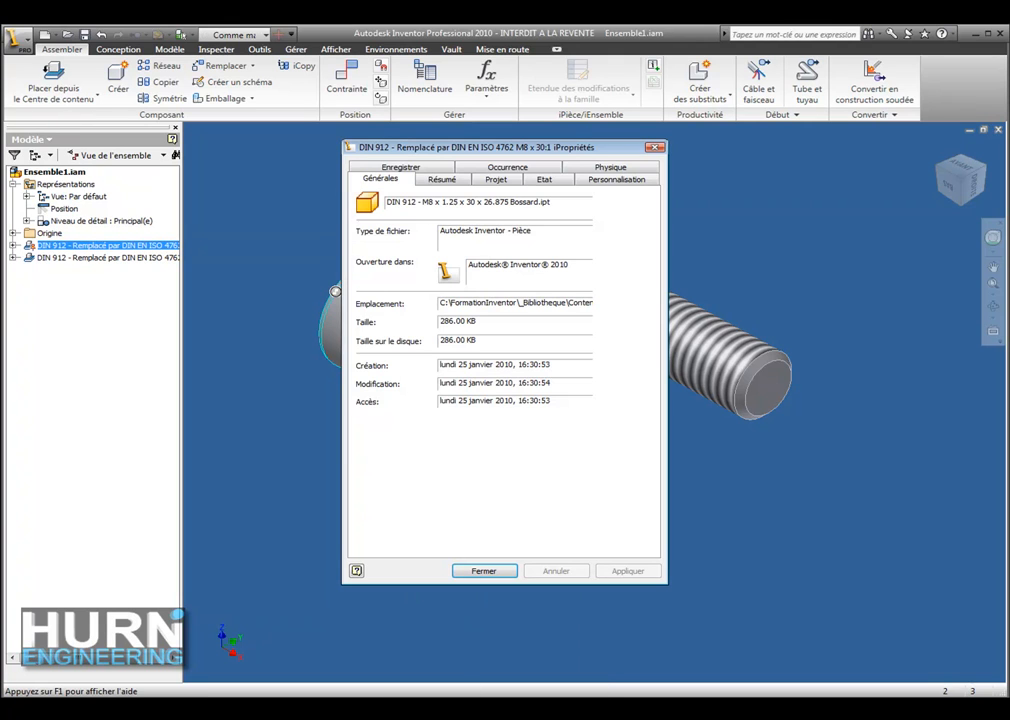
left_click(496, 180)
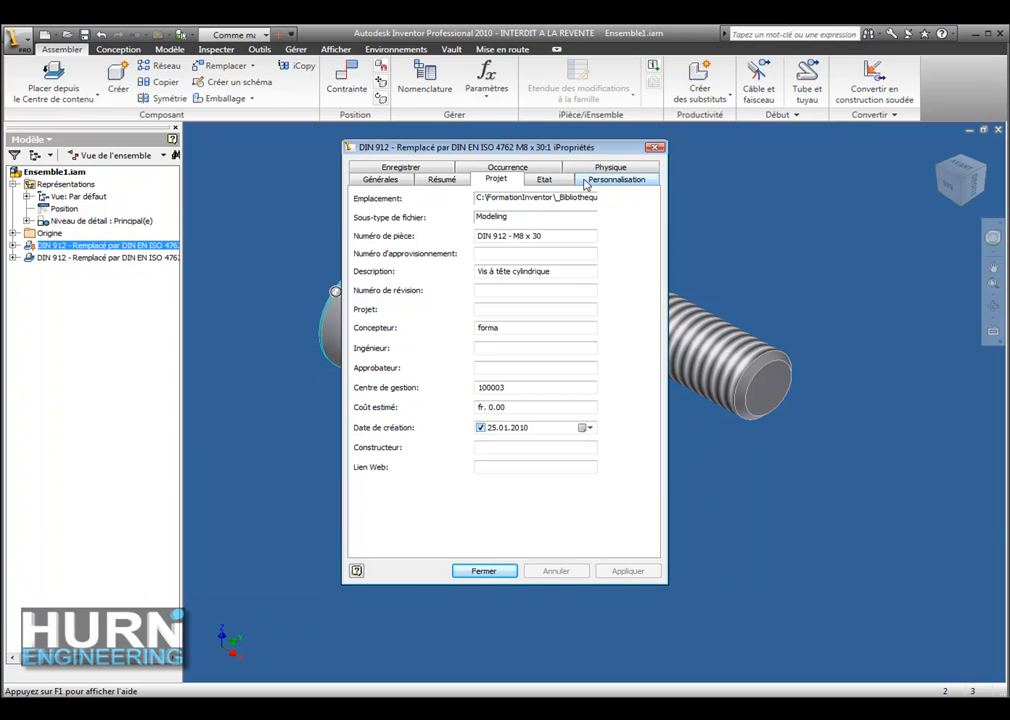
left_click(590, 181)
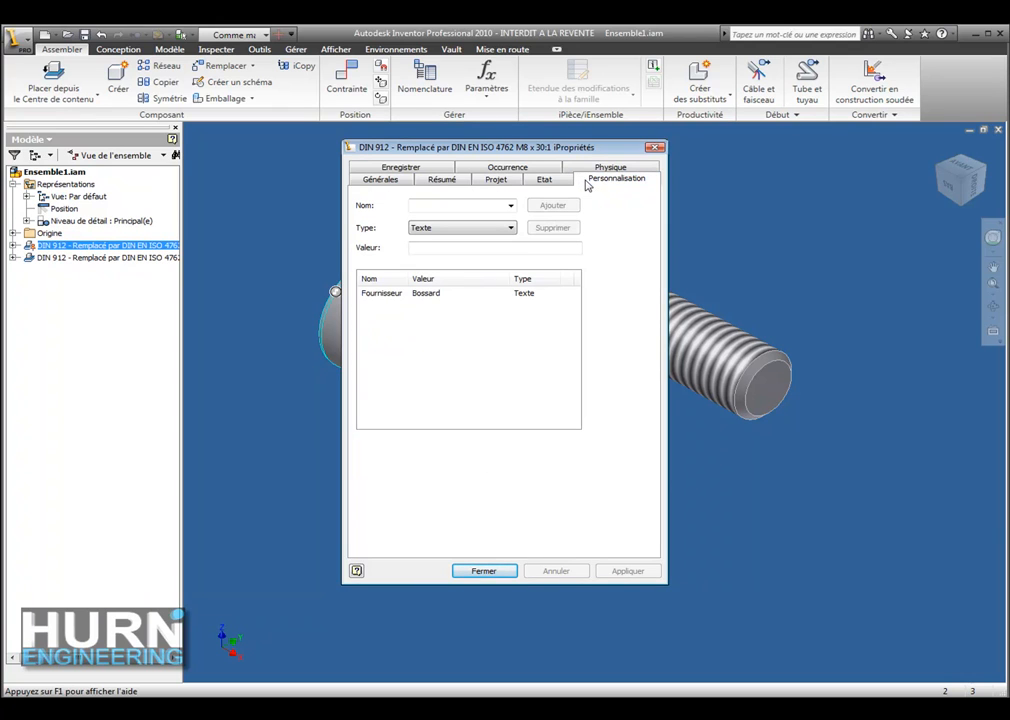
left_click(652, 148)
- Refresh the outdated DIN 912 standard component in the assembly from the Content Center
left_click(507, 255)
left_click(885, 67)
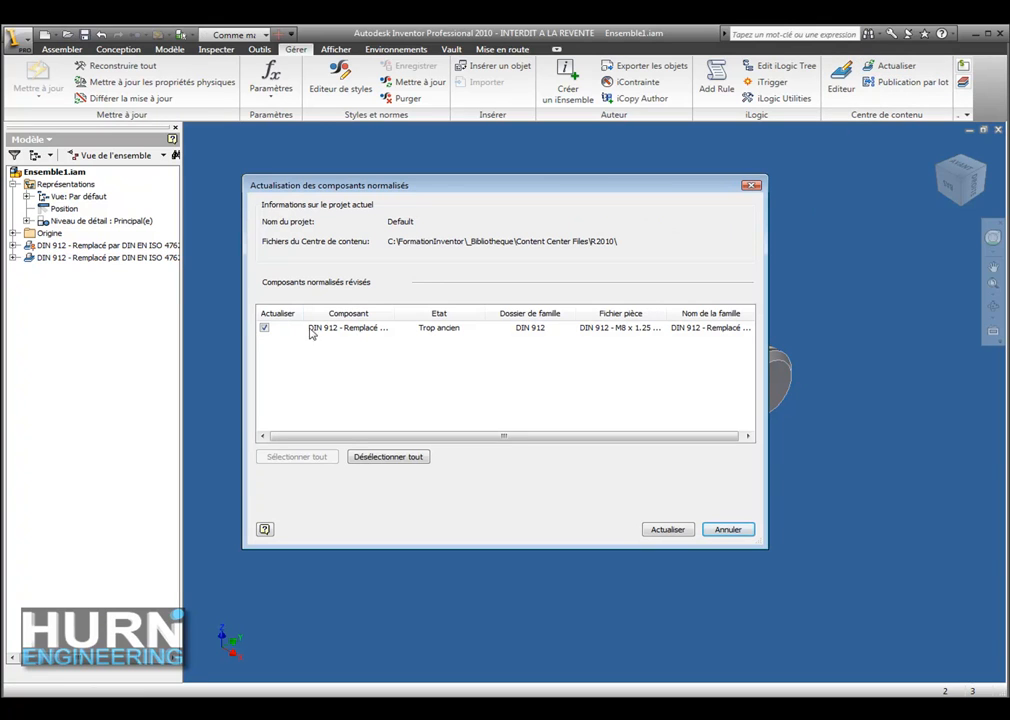
left_click(668, 530)
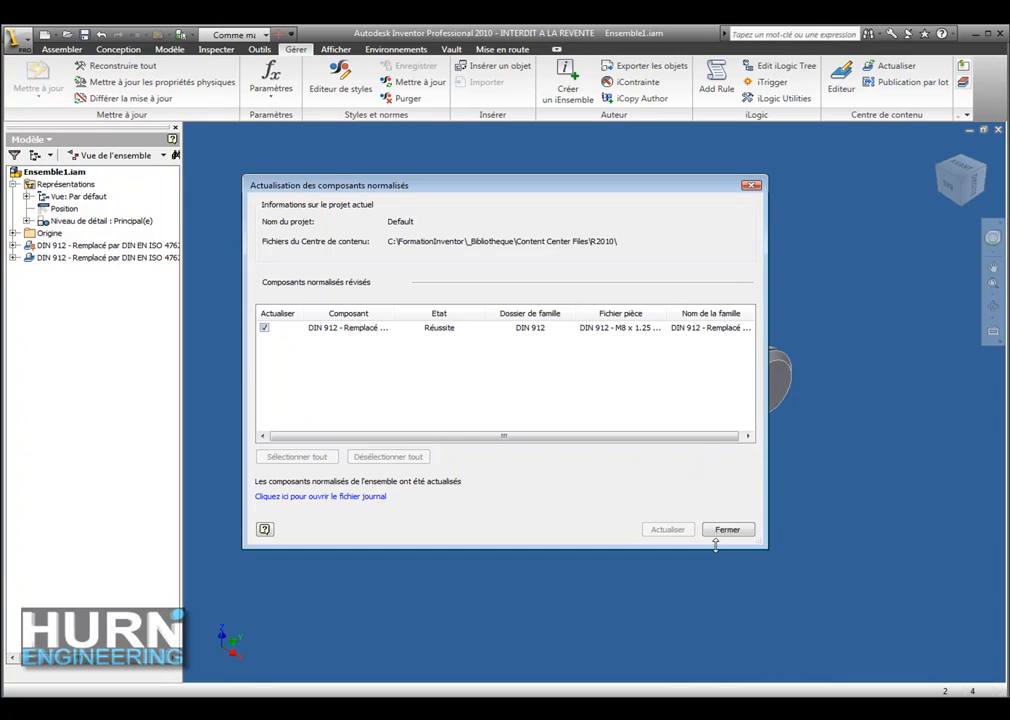
left_click(727, 530)
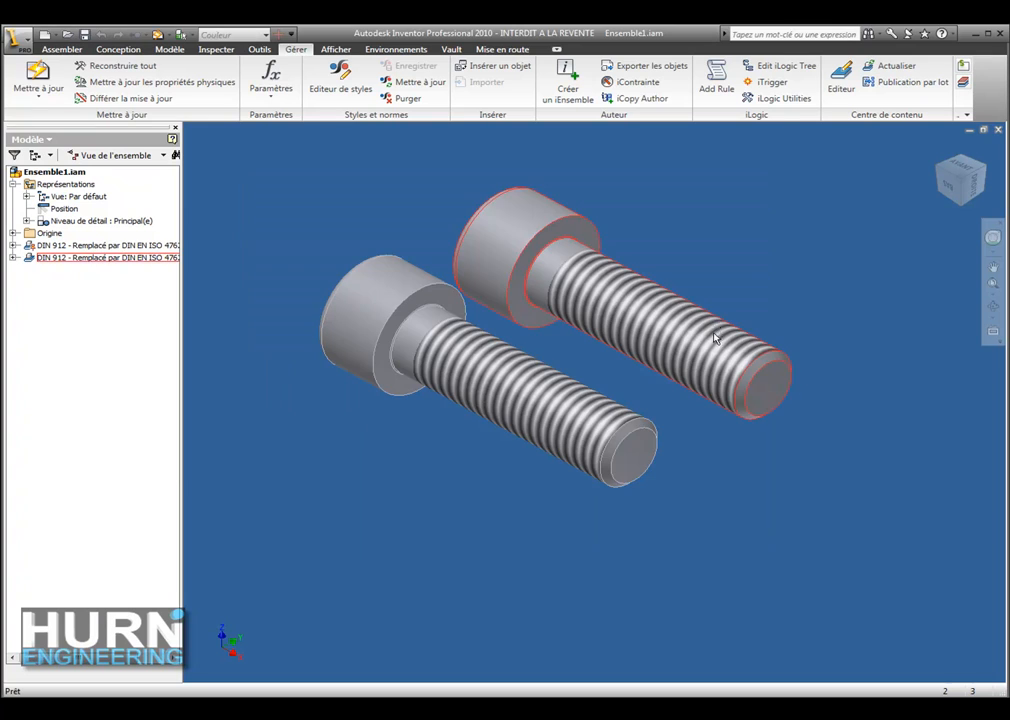
- Check the cost center and Fournisseur property in the refreshed screw's iProperties
right_click(525, 207)
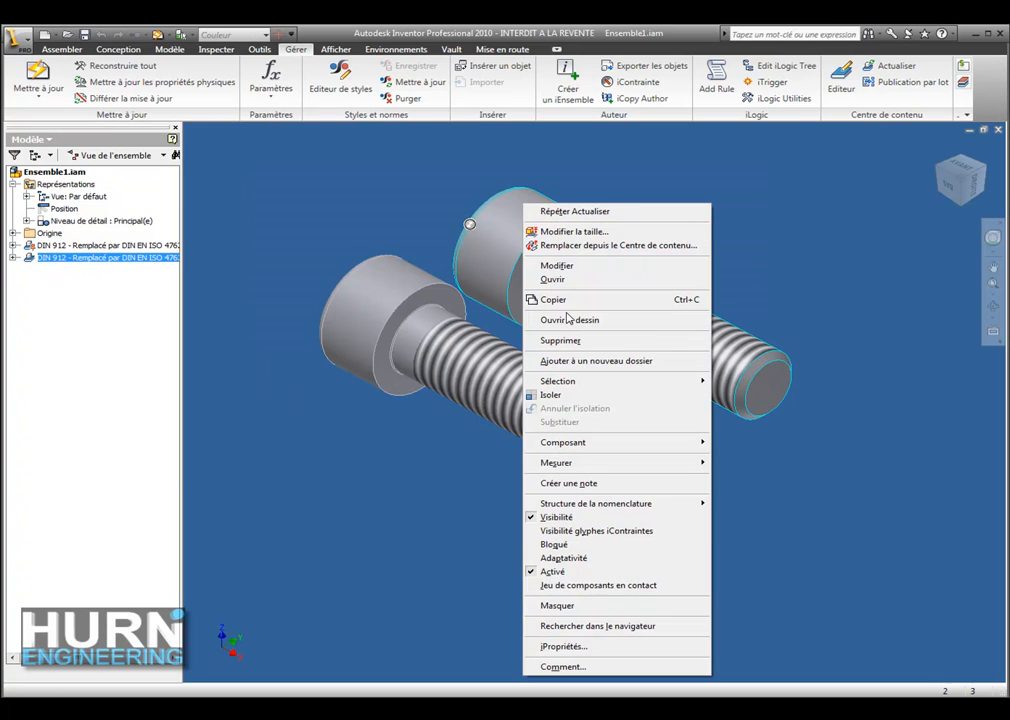
left_click(631, 645)
left_click(497, 180)
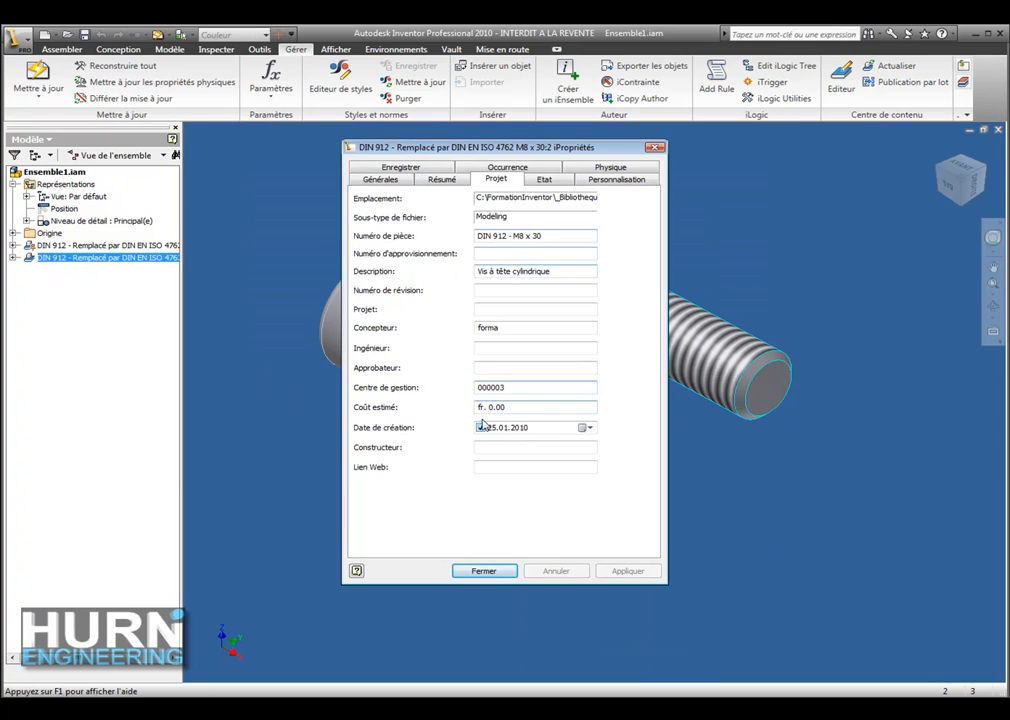
double_click(518, 387)
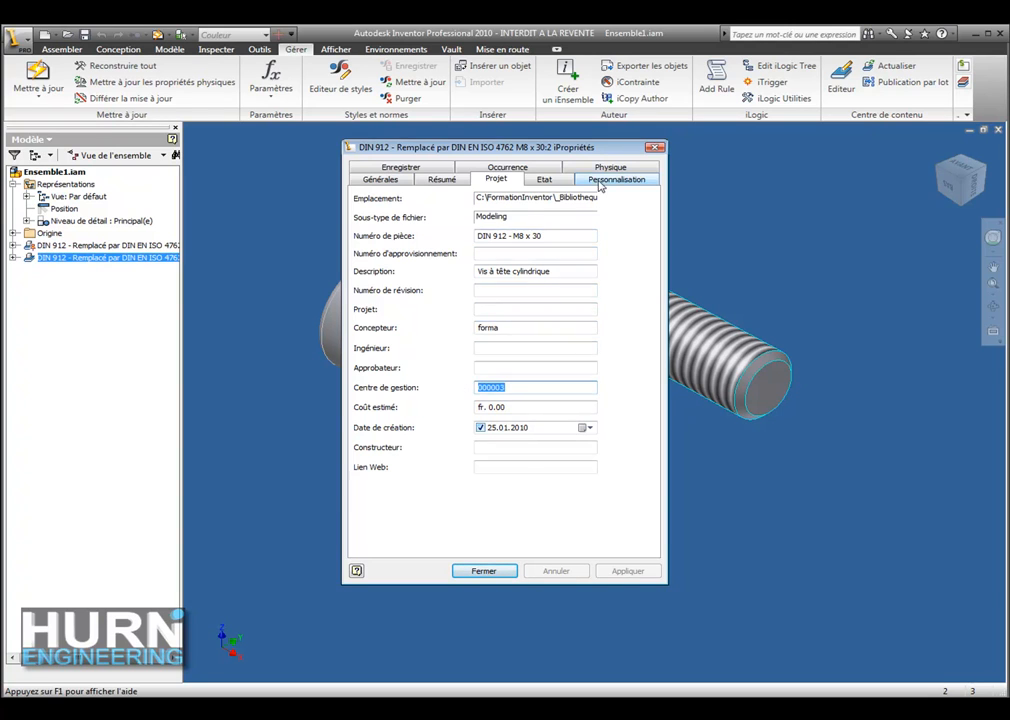
left_click(616, 179)
left_click(500, 293)
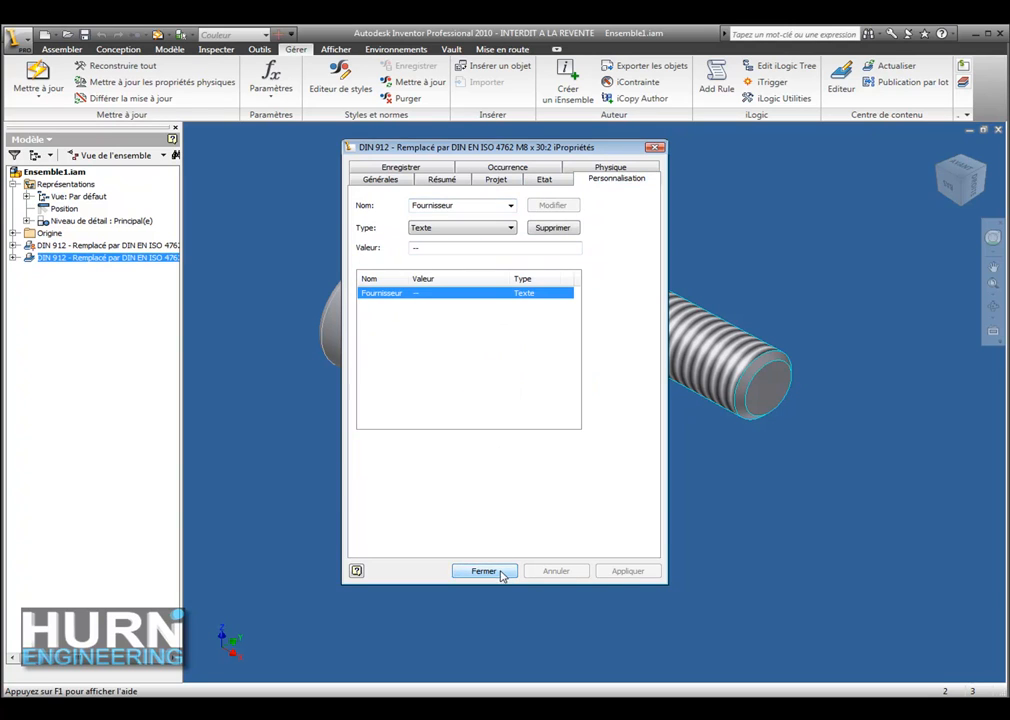